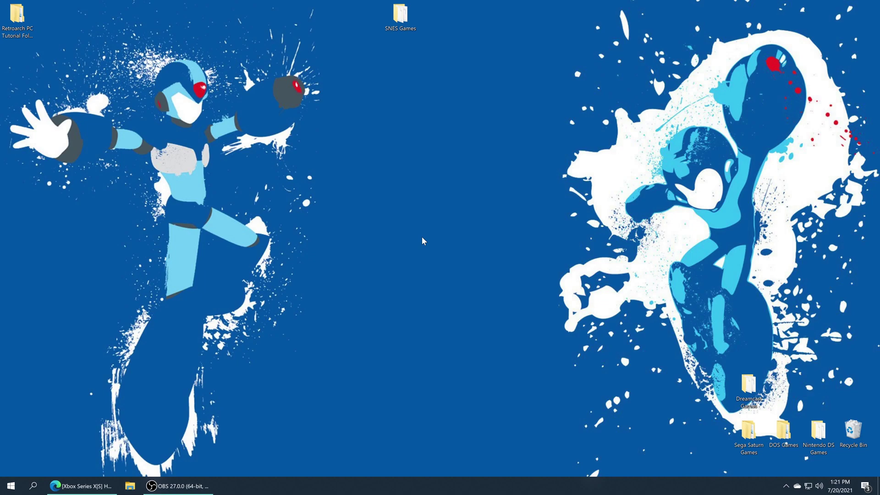
# - Copy the SNES Games folder from the desktop into the Games folder on the DevelopmentFiles (X:) network drive
pyautogui.click(402, 18)
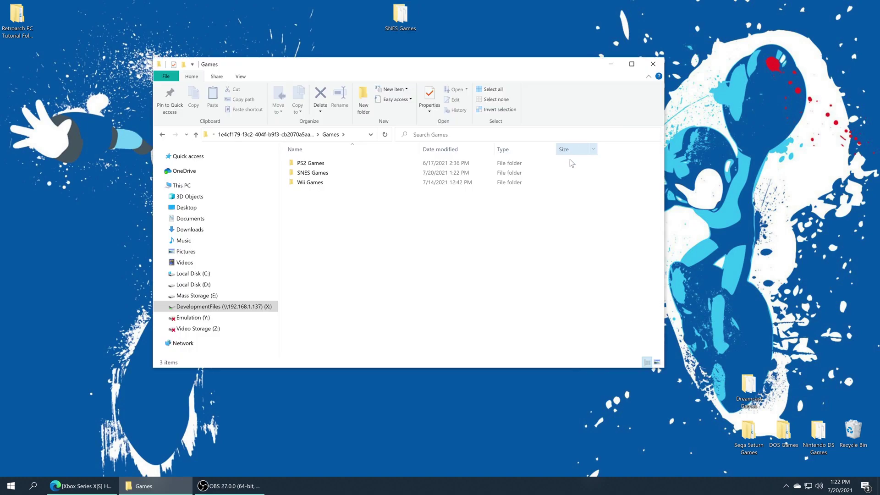
pyautogui.moveTo(400, 16); pyautogui.dragTo(436, 291)
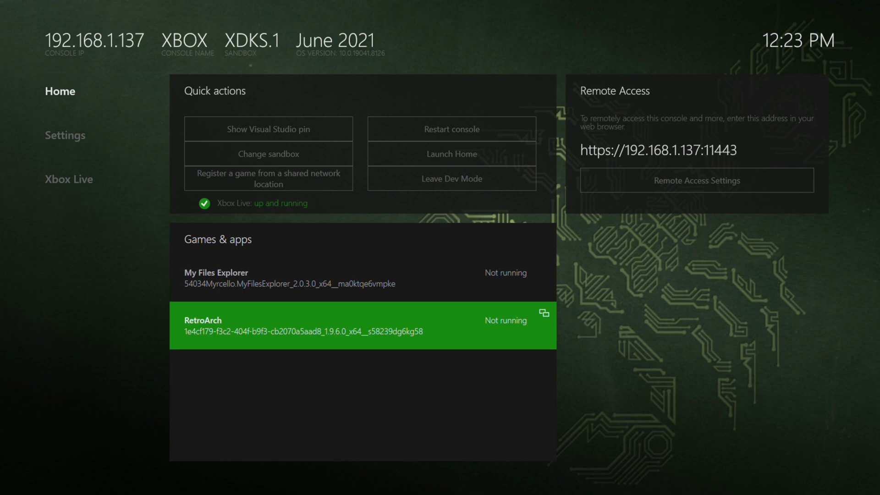
# - Switch to the Xbox dev home, launch RetroArch, and open its Load Content browser
pyautogui.press('Return')
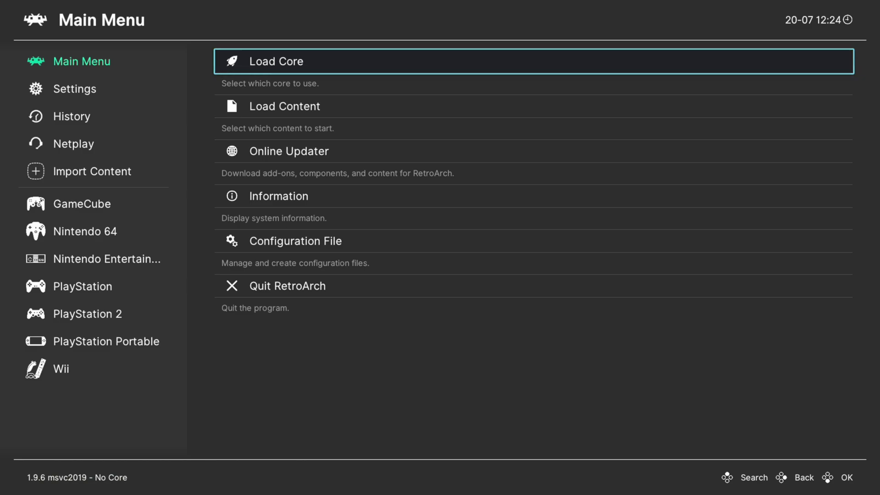
pyautogui.press('Down')
pyautogui.press('Return')
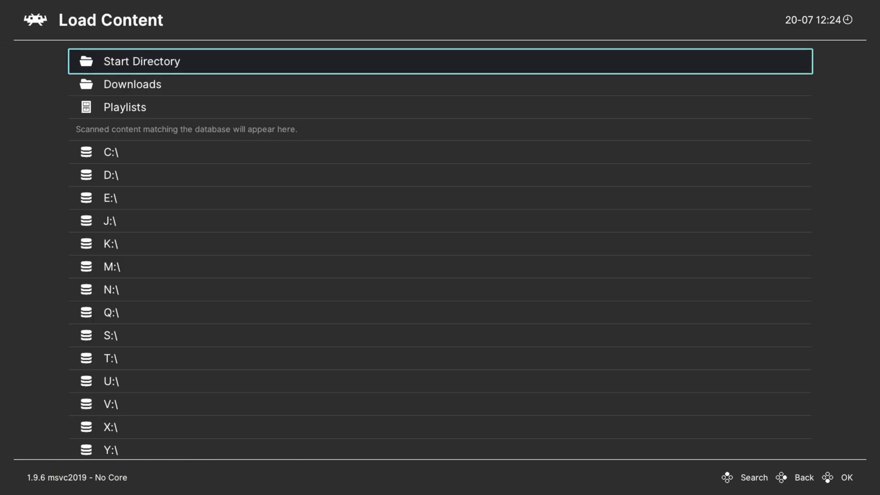
# - Browse to the SNES Games folder on the E:\ drive to view its game files
pyautogui.press('Down')
pyautogui.press('Down')
pyautogui.press('Down')
pyautogui.press('Down')
pyautogui.press('Down')
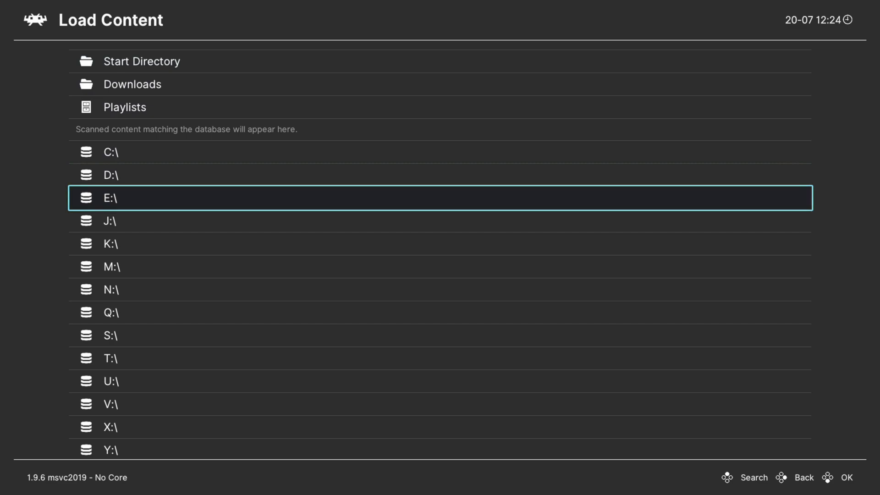
pyautogui.press('Return')
pyautogui.press('Down')
pyautogui.press('Down')
pyautogui.press('Down')
pyautogui.press('Down')
pyautogui.press('Down')
pyautogui.press('Down')
pyautogui.press('Down')
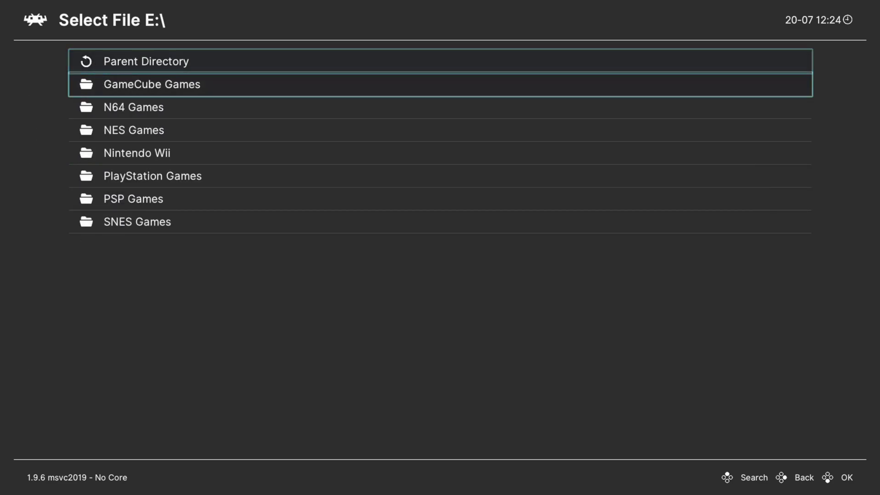
pyautogui.press('Return')
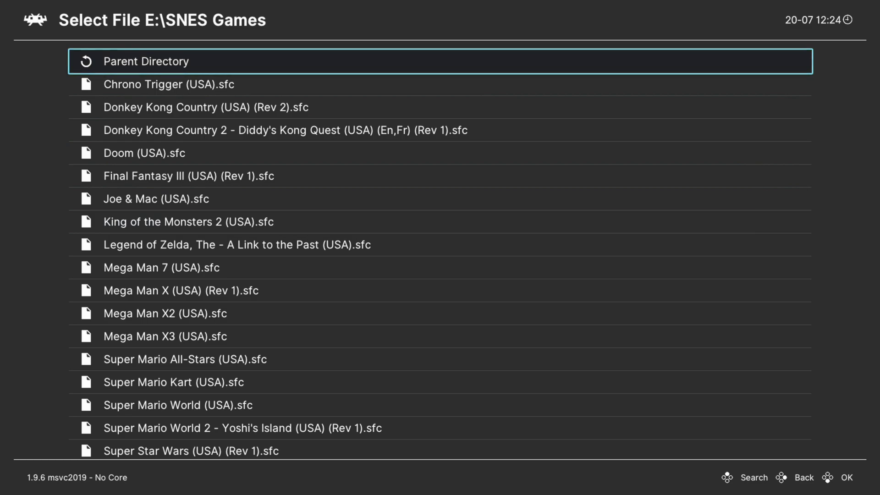
pyautogui.press('Down')
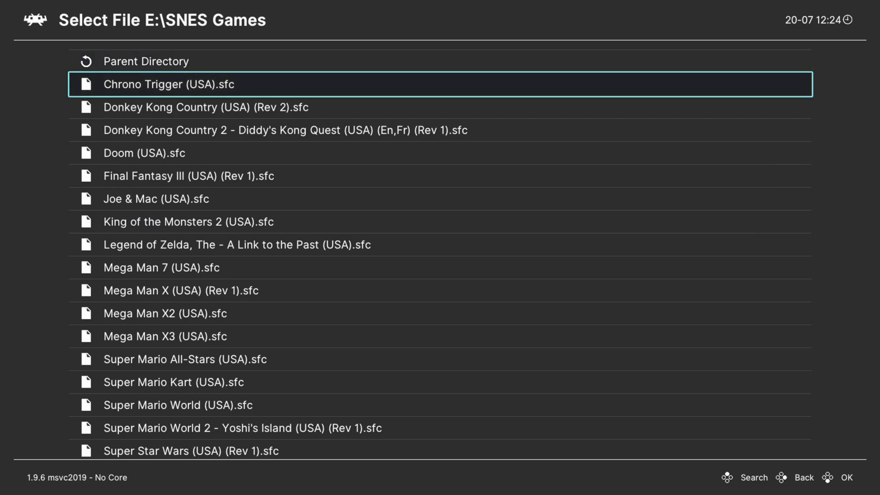
# - Leave the E:\SNES Games folder and open the S:\ drive in the content browser
pyautogui.press('BackSpace')
pyautogui.press('Down')
pyautogui.press('Down')
pyautogui.press('Down')
pyautogui.press('Down')
pyautogui.press('Down')
pyautogui.press('Down')
pyautogui.press('Down')
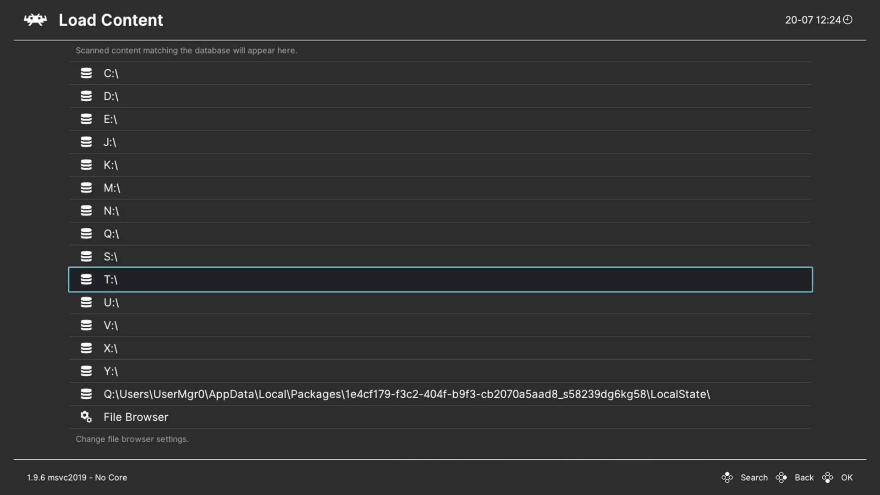
pyautogui.press('Up')
pyautogui.press('Return')
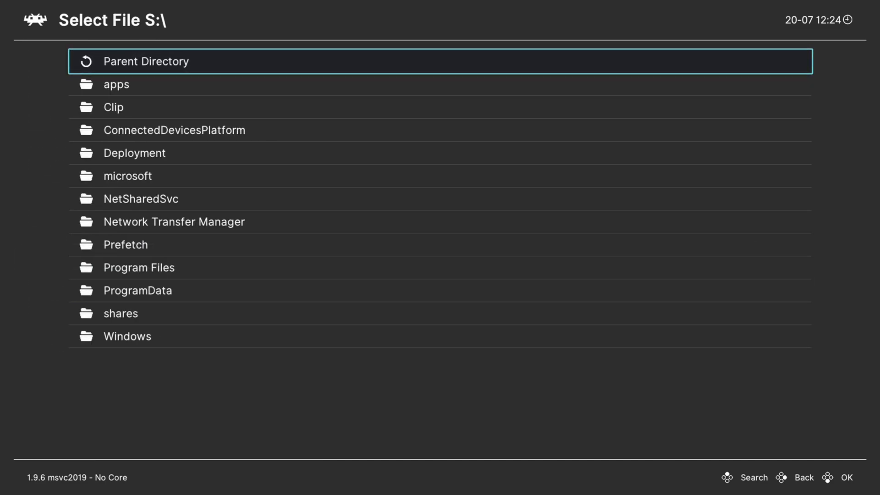
# - Browse to the WindowsApps folder inside Program Files on the S:\ drive
pyautogui.press('Down')
pyautogui.press('Down')
pyautogui.press('Down')
pyautogui.press('Down')
pyautogui.press('Down')
pyautogui.press('Down')
pyautogui.press('Down')
pyautogui.press('Down')
pyautogui.press('Down')
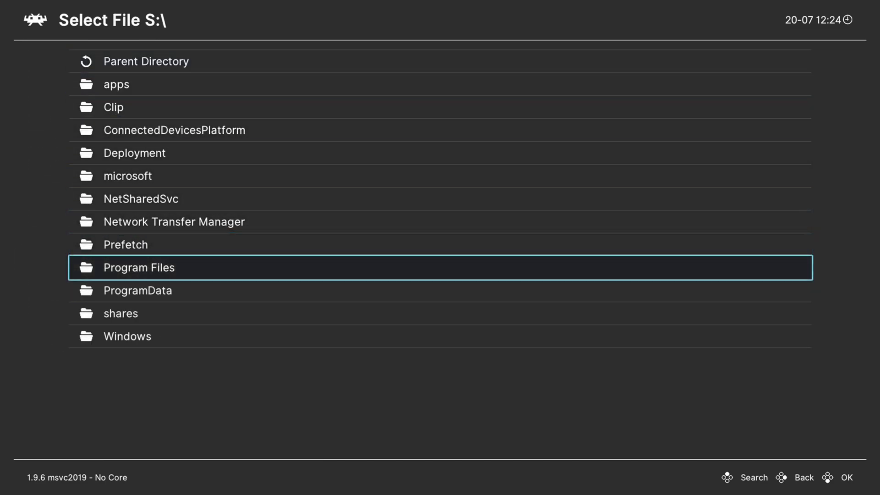
pyautogui.press('Return')
pyautogui.press('Down')
pyautogui.press('Return')
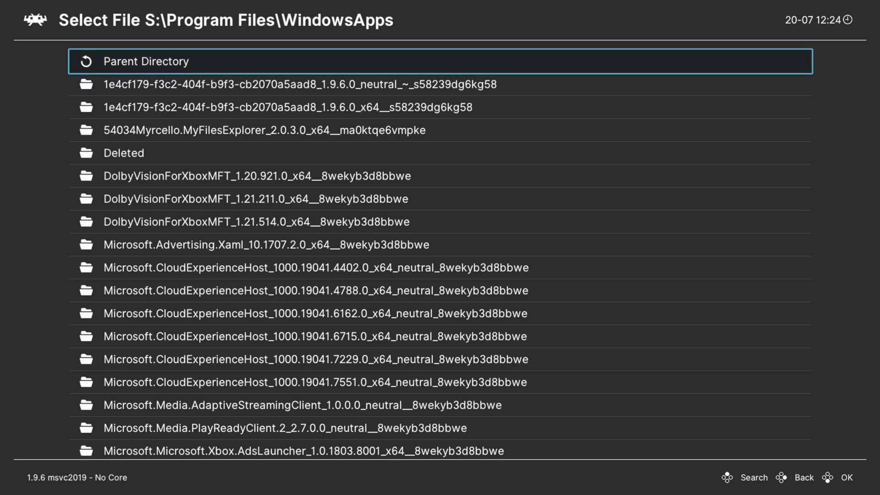
# - Open the Games folder inside RetroArch's 1e4cf179-f3c2-404f-b9f3-cb2070a5aad8_1.9.6.0_x64 package folder
pyautogui.press('Down')
pyautogui.press('Return')
pyautogui.press('Down')
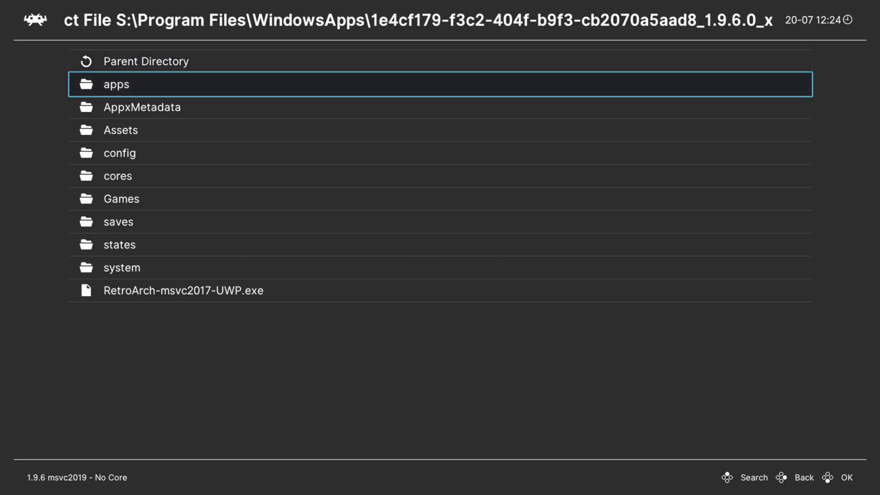
pyautogui.press('Down')
pyautogui.press('Down')
pyautogui.press('Down')
pyautogui.press('Down')
pyautogui.press('Down')
pyautogui.press('Return')
# - Look through the SNES Games folder in RetroArch's internal Games folder, and return to the Main Menu
pyautogui.press('Down')
pyautogui.press('Down')
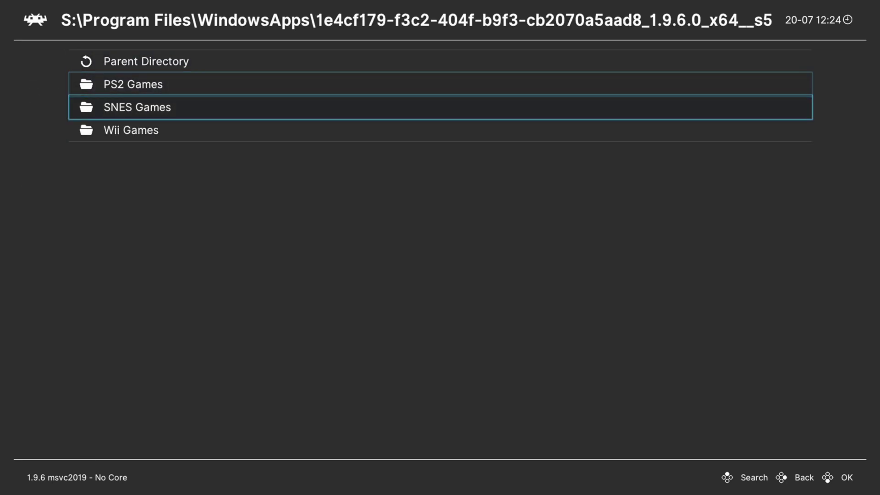
pyautogui.press('Return')
pyautogui.press('Down')
pyautogui.press('Down')
pyautogui.press('Down')
pyautogui.press('Down')
pyautogui.press('Down')
pyautogui.press('Down')
pyautogui.press('Down')
pyautogui.press('Down')
pyautogui.press('Down')
pyautogui.press('Down')
pyautogui.press('Down')
pyautogui.press('Down')
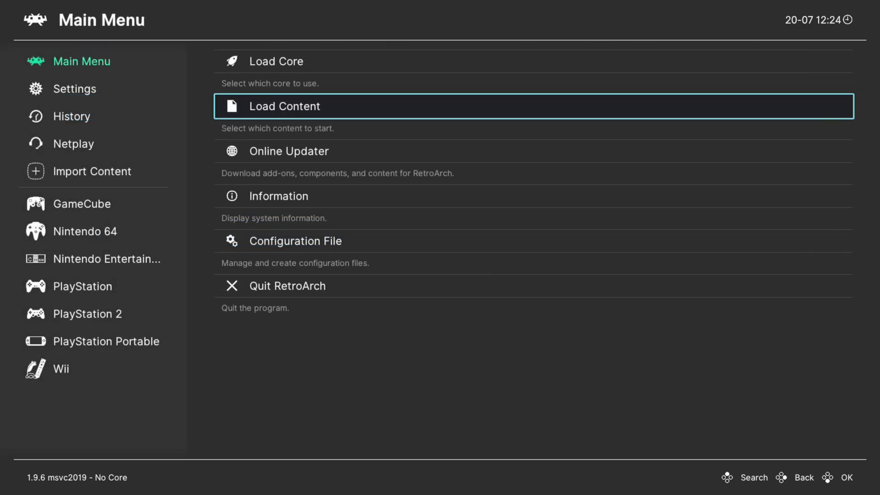
# - Open the Manual Scan settings under Import Content
pyautogui.press('Left')
pyautogui.press('Down')
pyautogui.press('Down')
pyautogui.press('Down')
pyautogui.press('Down')
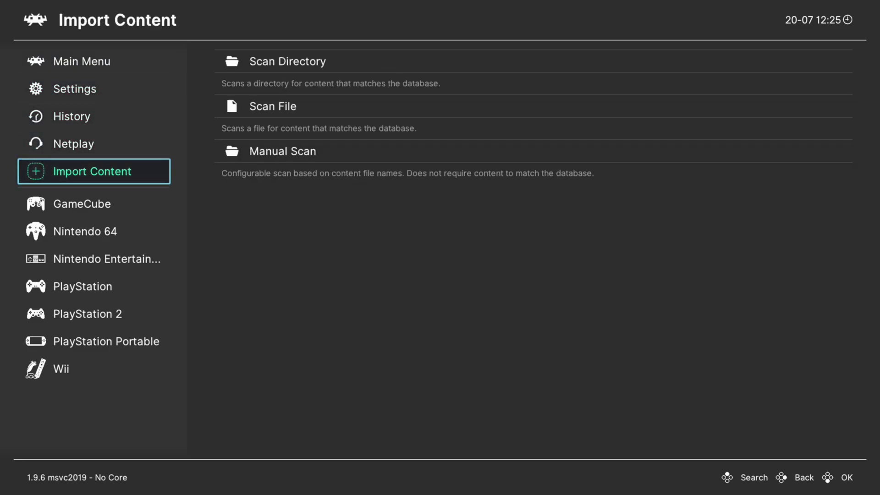
pyautogui.press('Right')
pyautogui.press('Down')
pyautogui.press('Down')
pyautogui.press('Down')
pyautogui.press('Up')
pyautogui.press('Return')
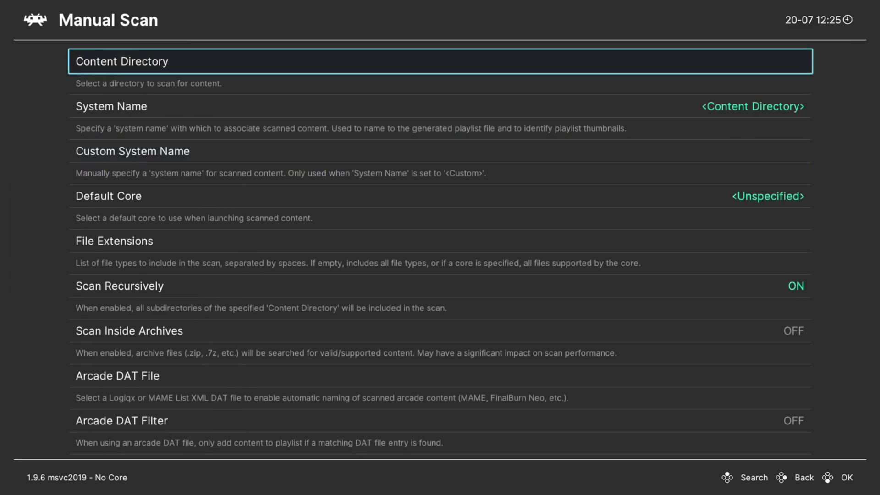
# - Set the scan's Content Directory to E:\SNES Games
pyautogui.press('Return')
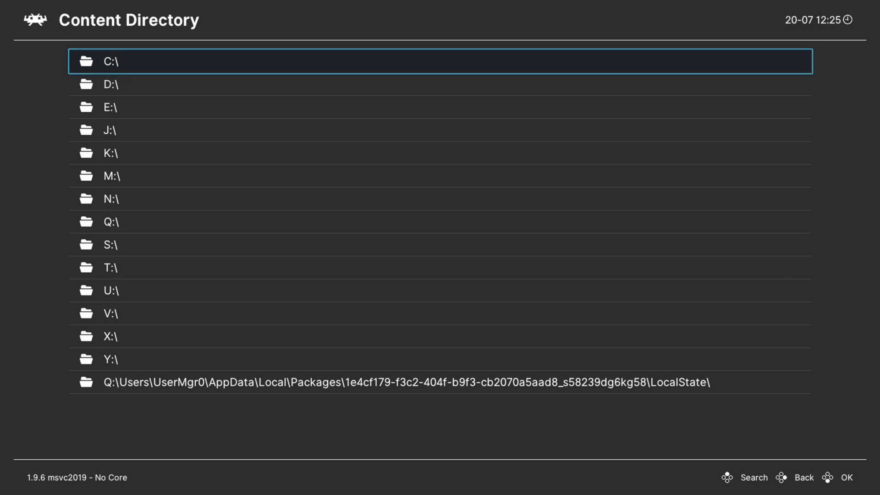
pyautogui.press('Down')
pyautogui.press('Return')
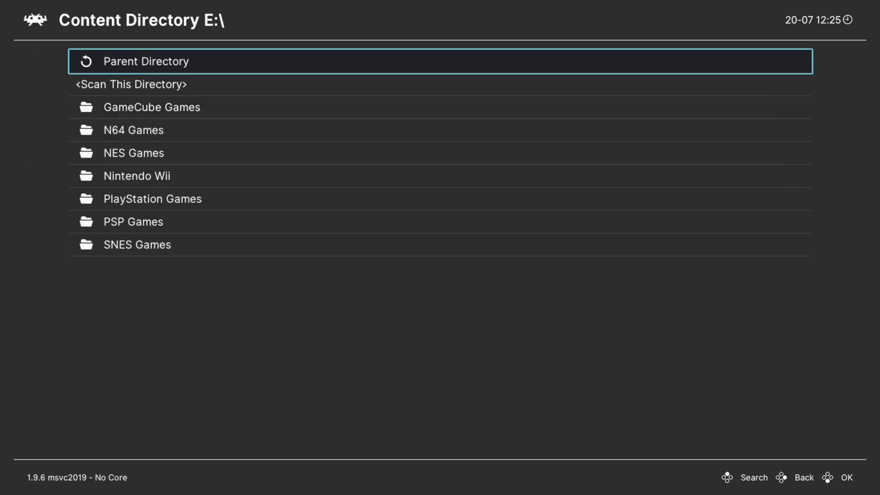
pyautogui.press('Down')
pyautogui.press('Down')
pyautogui.press('Down')
pyautogui.press('Down')
pyautogui.press('Down')
pyautogui.press('Down')
pyautogui.press('Down')
pyautogui.press('Down')
pyautogui.press('Return')
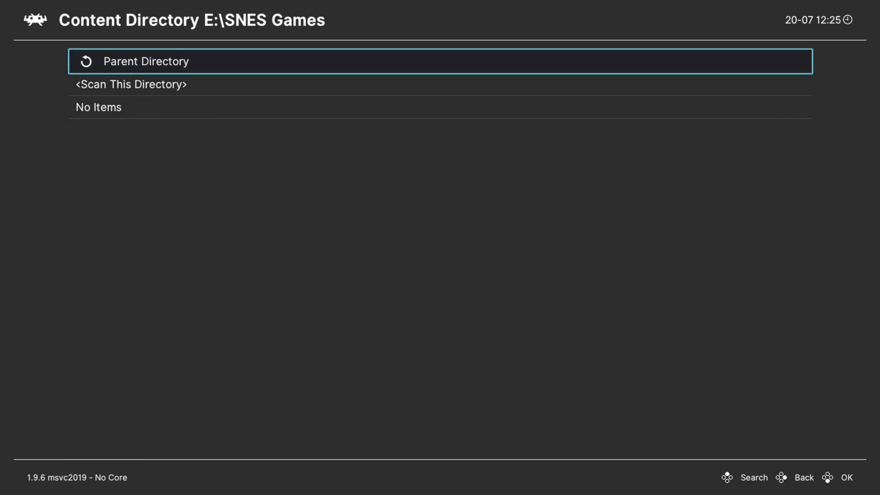
pyautogui.press('Return')
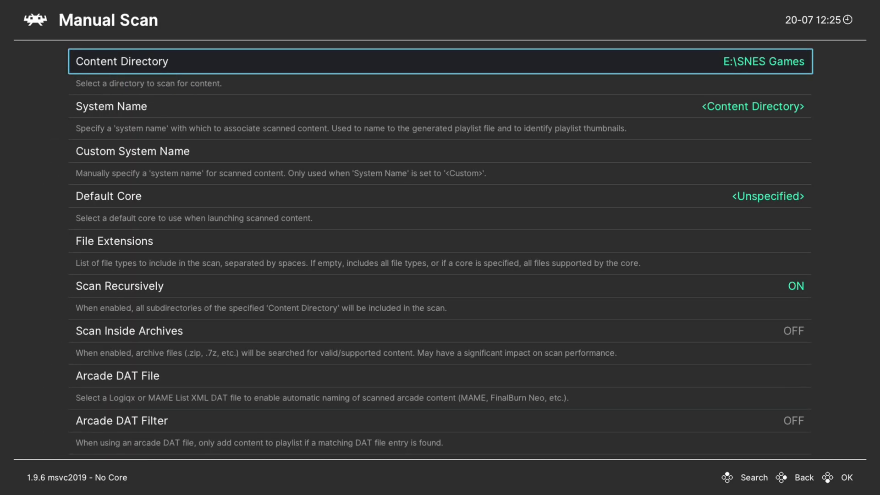
# - Reopen the Content Directory picker and go up from E:\ to the list of drives
pyautogui.press('Return')
pyautogui.press('Up')
pyautogui.press('Up')
pyautogui.press('Up')
pyautogui.press('Up')
pyautogui.press('Up')
pyautogui.press('Up')
pyautogui.press('Up')
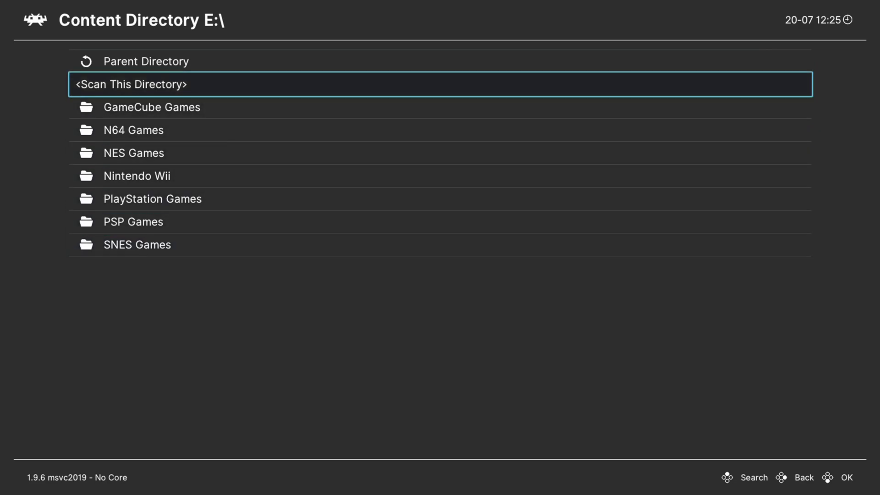
pyautogui.press('Return')
# - Browse the Content Directory picker to S:\Program Files\WindowsApps
pyautogui.press('Down')
pyautogui.press('Down')
pyautogui.press('Down')
pyautogui.press('Down')
pyautogui.press('Down')
pyautogui.press('Down')
pyautogui.press('Down')
pyautogui.press('Down')
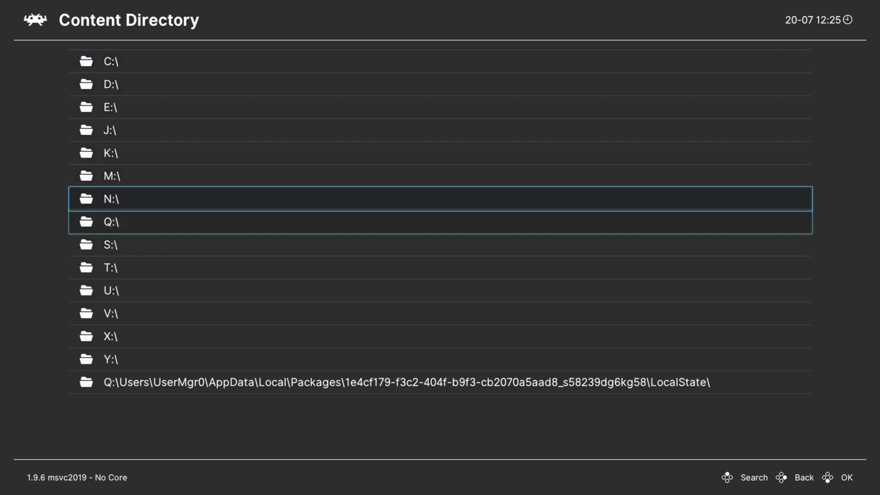
pyautogui.press('Return')
pyautogui.press('Down')
pyautogui.press('Down')
pyautogui.press('Down')
pyautogui.press('Down')
pyautogui.press('Down')
pyautogui.press('Down')
pyautogui.press('Down')
pyautogui.press('Down')
pyautogui.press('Down')
pyautogui.press('Down')
pyautogui.press('Return')
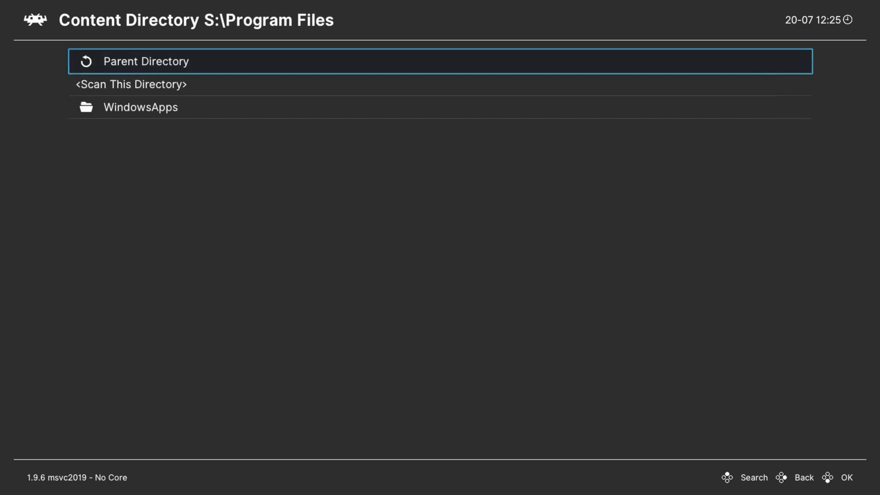
pyautogui.press('Down')
pyautogui.press('Down')
pyautogui.press('Return')
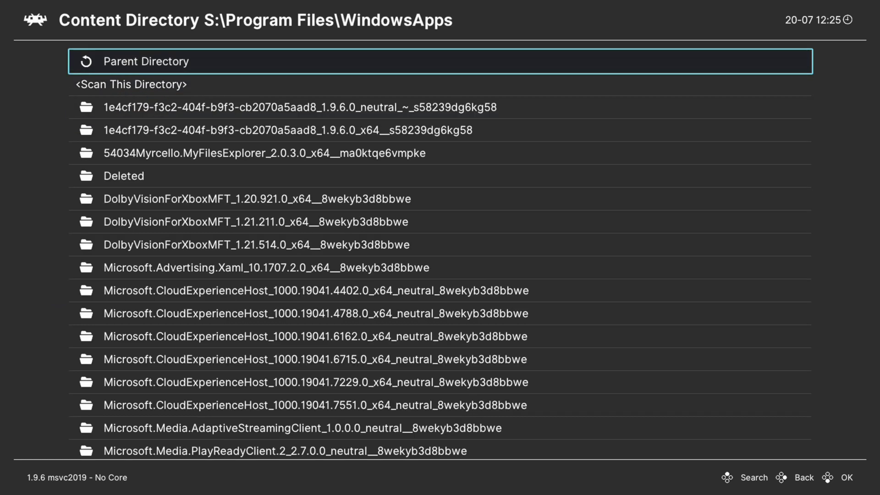
# - Open the Games folder within RetroArch's 1.9.6.0_x64 package folder in the Content Directory picker
pyautogui.press('Down')
pyautogui.press('Down')
pyautogui.press('Down')
pyautogui.press('Return')
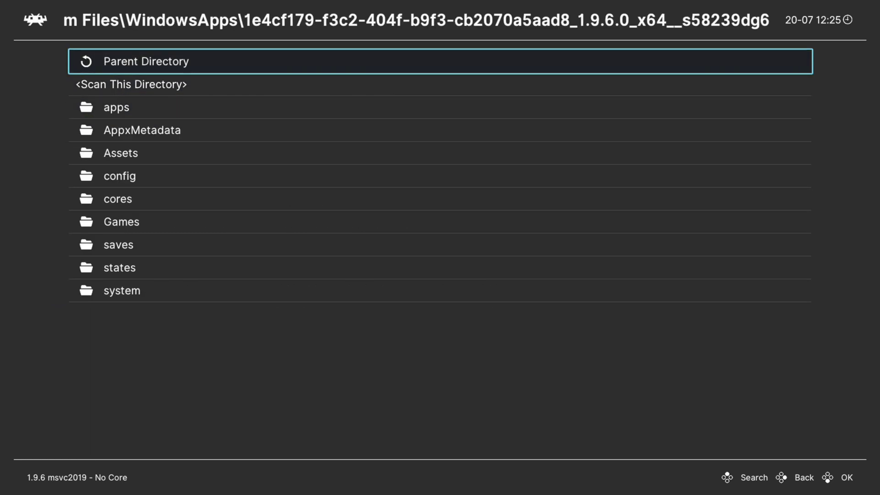
pyautogui.press('Down')
pyautogui.press('Down')
pyautogui.press('Down')
pyautogui.press('Down')
pyautogui.press('Down')
pyautogui.press('Down')
pyautogui.press('Down')
pyautogui.press('Return')
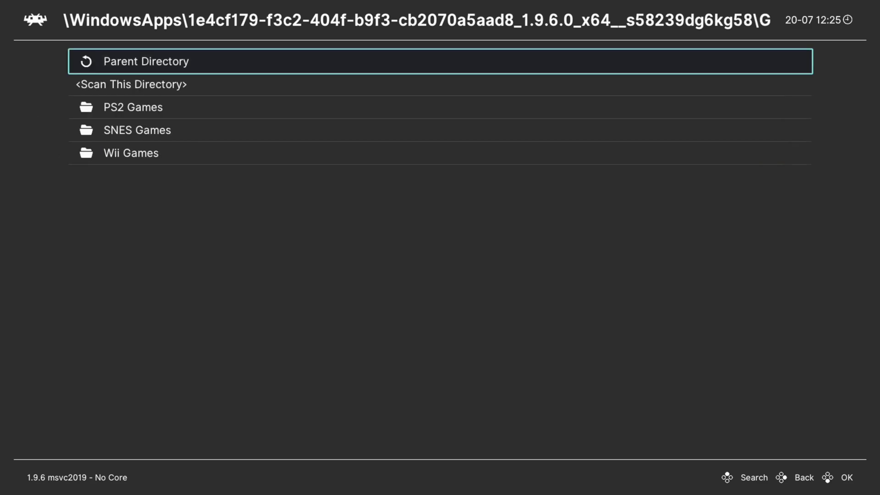
# - Open the internal SNES Games folder, and return to the Manual Scan settings without choosing it as the Content Directory
pyautogui.press('Down')
pyautogui.press('Down')
pyautogui.press('Down')
pyautogui.press('Return')
pyautogui.press('Down')
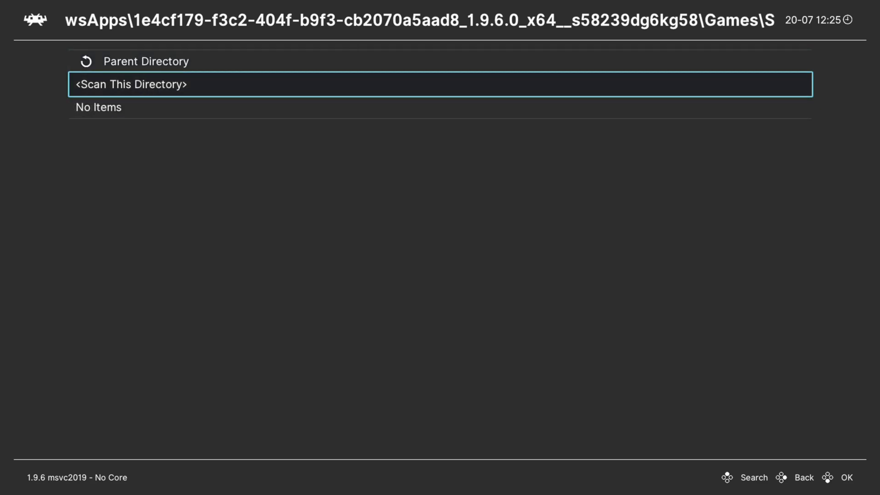
pyautogui.press('Return')
pyautogui.press('Down')
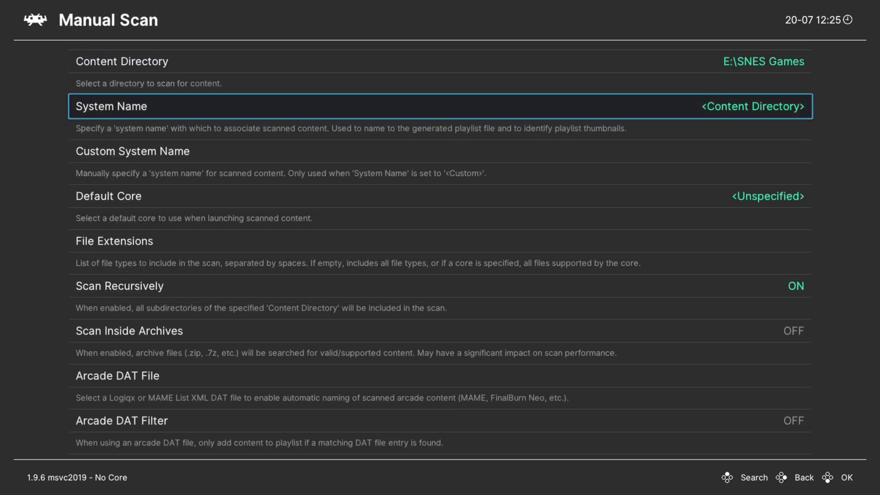
# - Set the manual scan's System Name to Nintendo - Super Nintendo Entertainment System
pyautogui.press('Return')
pyautogui.press('Down')
pyautogui.press('Down')
pyautogui.press('Down')
pyautogui.press('Down')
pyautogui.press('Down')
pyautogui.press('Down')
pyautogui.press('Down')
pyautogui.press('Down')
pyautogui.press('Down')
pyautogui.press('Down')
pyautogui.press('Down')
pyautogui.press('Down')
pyautogui.press('Down')
pyautogui.press('Down')
pyautogui.press('Down')
pyautogui.press('Down')
pyautogui.press('Down')
pyautogui.press('Down')
pyautogui.press('Down')
pyautogui.press('Down')
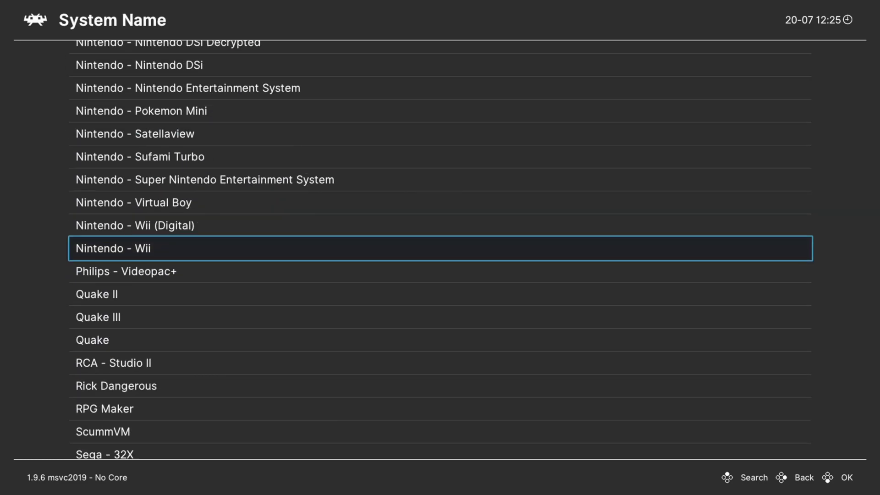
pyautogui.press('Up')
pyautogui.press('Up')
pyautogui.press('Up')
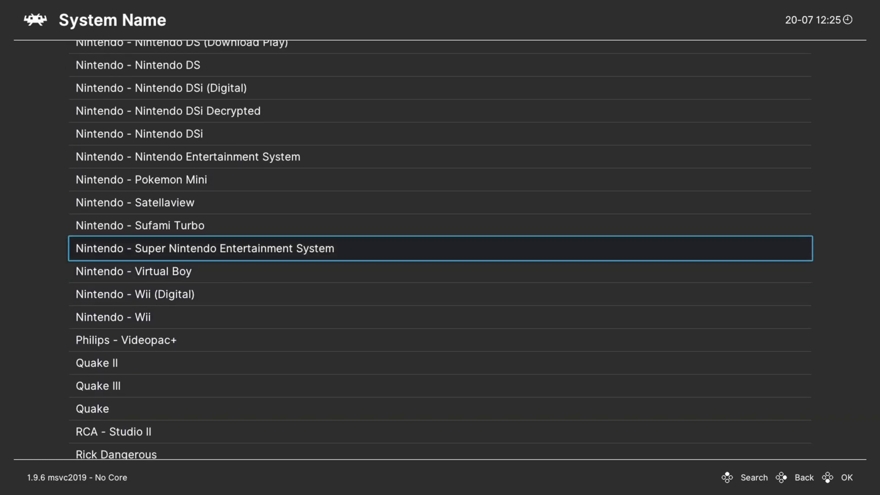
pyautogui.press('Return')
# - Set the manual scan's Default Core to Nintendo - SNES / SFC (bsnes)
pyautogui.press('Down')
pyautogui.press('Down')
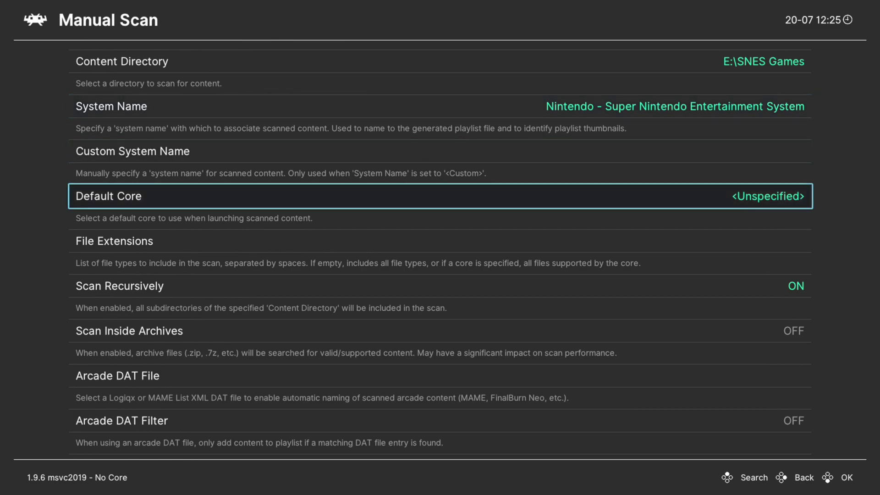
pyautogui.press('Return')
pyautogui.press('Down')
pyautogui.press('Down')
pyautogui.press('Down')
pyautogui.press('Down')
pyautogui.press('Down')
pyautogui.press('Down')
pyautogui.press('Down')
pyautogui.press('Down')
pyautogui.press('Down')
pyautogui.press('Down')
pyautogui.press('Down')
pyautogui.press('Down')
pyautogui.press('Down')
pyautogui.press('Down')
pyautogui.press('Down')
pyautogui.press('Down')
pyautogui.press('Down')
pyautogui.press('Down')
pyautogui.press('Down')
pyautogui.press('Down')
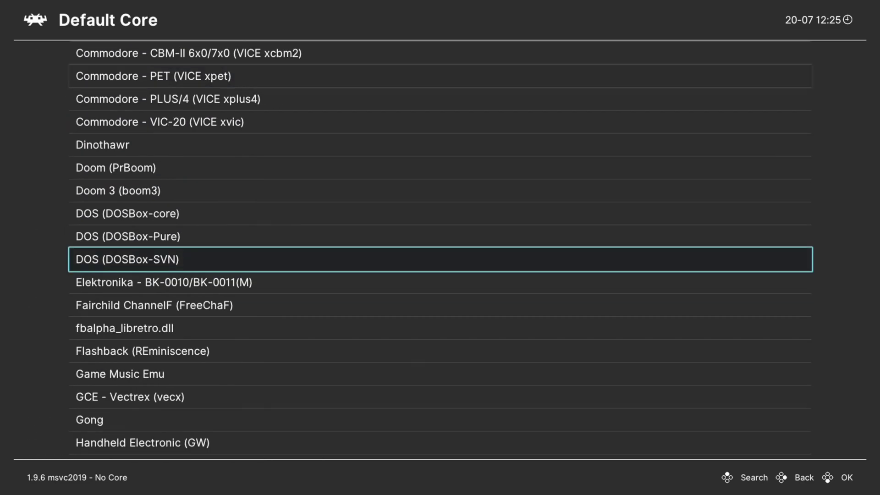
pyautogui.press('Down')
pyautogui.press('Down')
pyautogui.press('Down')
pyautogui.press('Down')
pyautogui.press('Down')
pyautogui.press('Down')
pyautogui.press('Down')
pyautogui.press('Down')
pyautogui.press('Down')
pyautogui.press('Down')
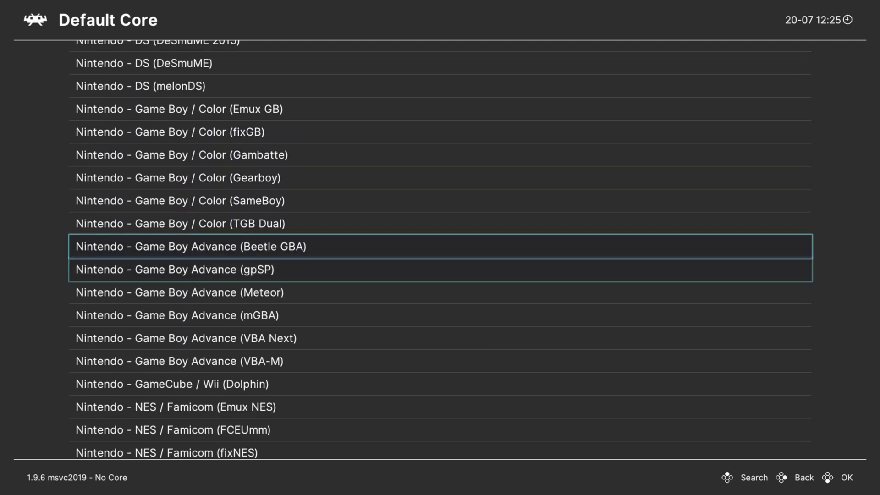
pyautogui.press('Down')
pyautogui.press('Down')
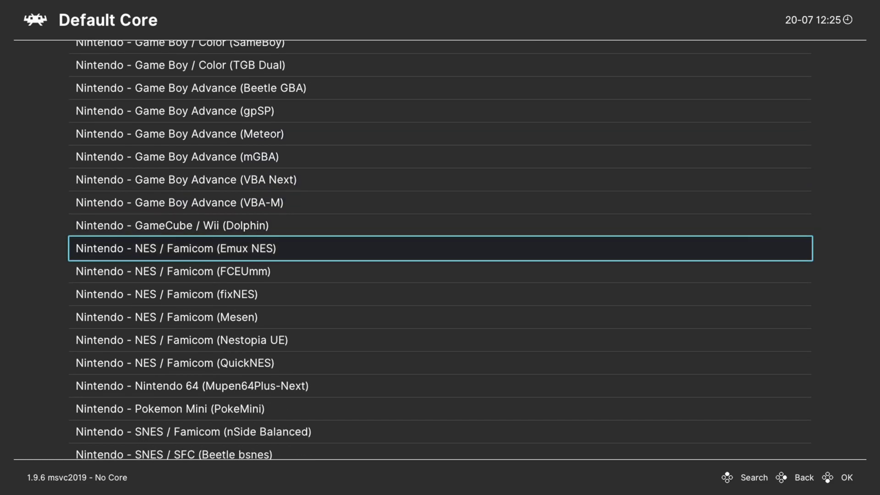
pyautogui.press('Up')
pyautogui.press('Up')
pyautogui.press('Up')
pyautogui.press('Up')
pyautogui.press('Up')
pyautogui.press('Up')
pyautogui.press('Up')
pyautogui.press('Up')
pyautogui.press('Up')
pyautogui.press('Down')
pyautogui.press('Down')
pyautogui.press('Down')
pyautogui.press('Down')
pyautogui.press('Down')
pyautogui.press('Down')
pyautogui.press('Down')
pyautogui.press('Down')
pyautogui.press('Down')
pyautogui.press('Down')
pyautogui.press('Down')
pyautogui.press('Down')
pyautogui.press('Down')
pyautogui.press('Down')
pyautogui.press('Down')
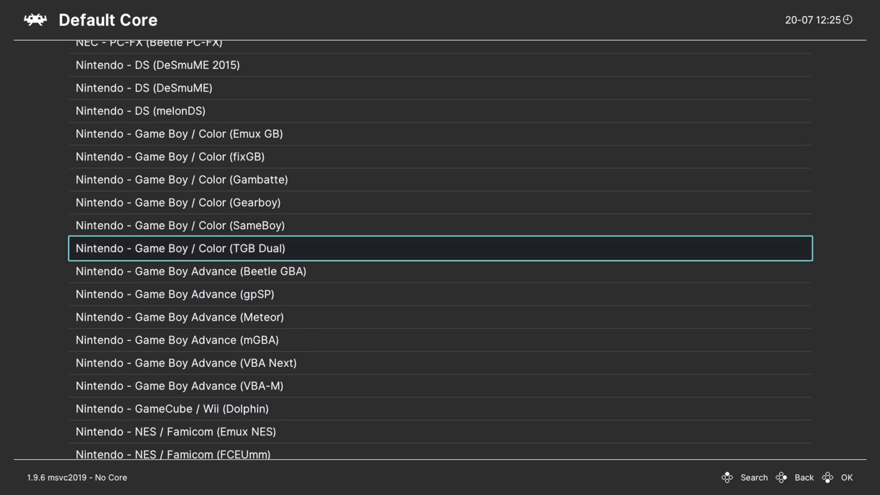
pyautogui.press('Down')
pyautogui.press('Down')
pyautogui.press('Down')
pyautogui.press('Down')
pyautogui.press('Down')
pyautogui.press('Down')
pyautogui.press('Down')
pyautogui.press('Down')
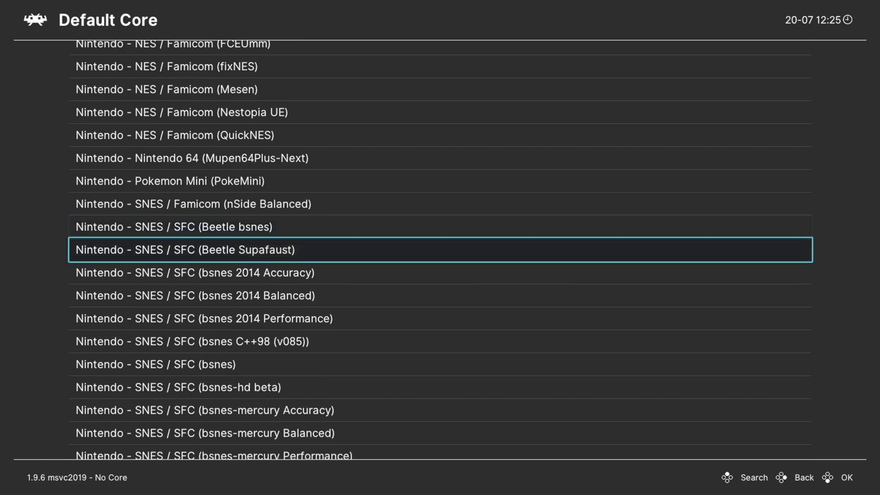
pyautogui.press('Down')
pyautogui.press('Return')
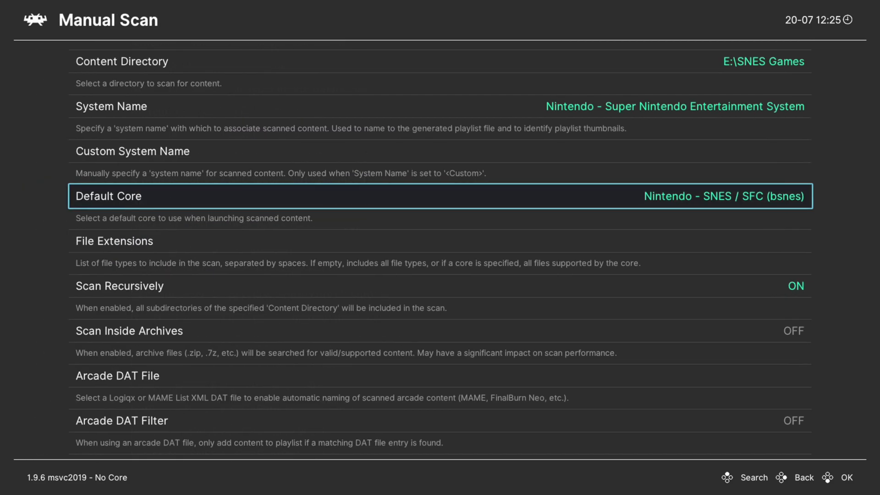
# - Turn on Scan Inside Archives for the manual scan, keeping Scan Recursively enabled
pyautogui.press('Down')
pyautogui.press('Down')
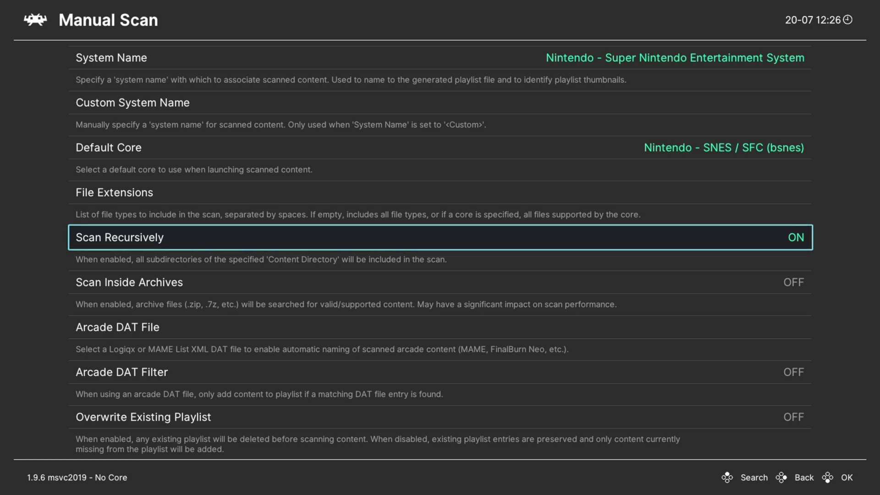
pyautogui.press('Down')
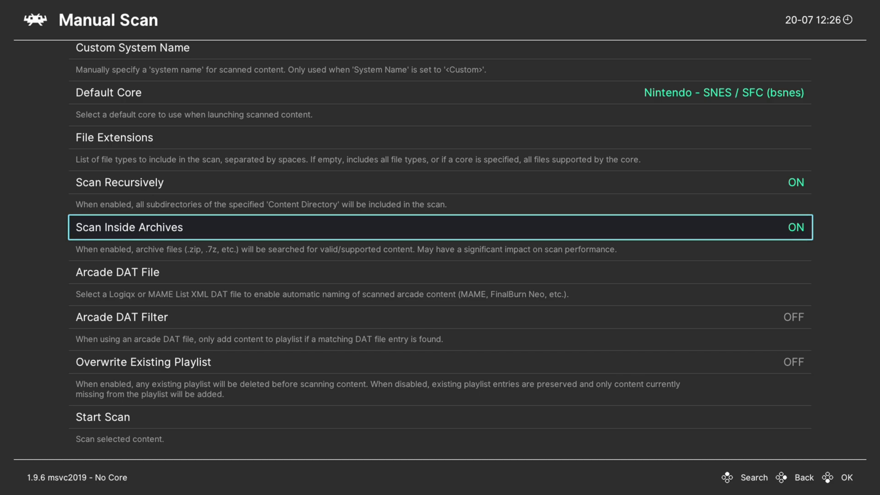
# - Start the manual scan of the E:\SNES Games folder with the chosen settings
pyautogui.press('Down')
pyautogui.press('Down')
pyautogui.press('Down')
pyautogui.press('Down')
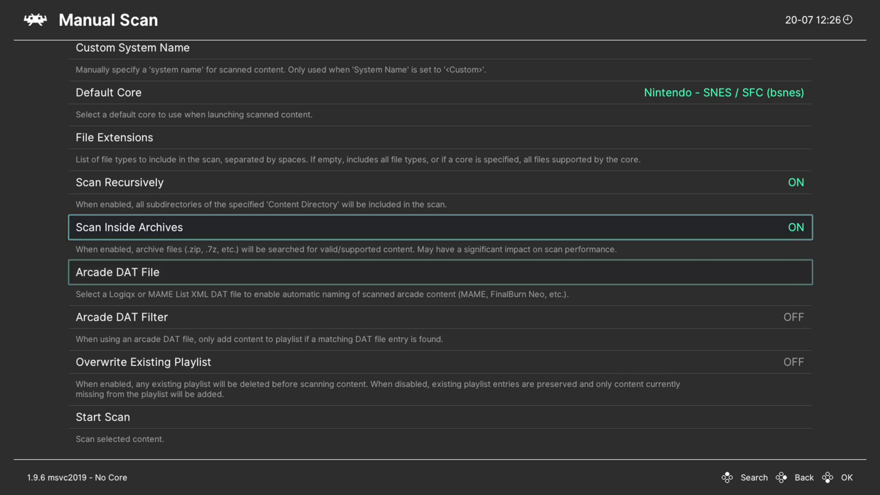
pyautogui.press('Return')
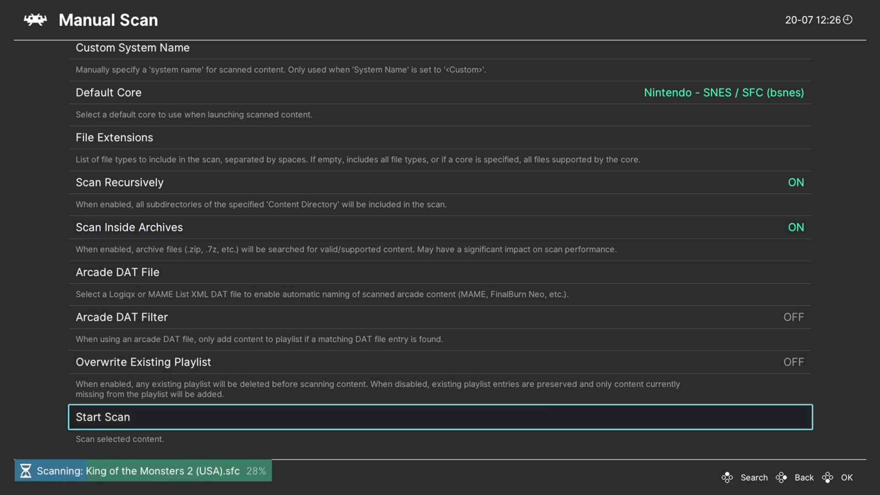
# - Leave the Manual Scan settings and open the Super Nintendo Entertainment System playlist's game list
pyautogui.press('BackSpace')
pyautogui.press('Down')
pyautogui.press('Down')
pyautogui.press('Down')
pyautogui.press('Down')
pyautogui.press('Down')
pyautogui.press('Down')
pyautogui.press('Down')
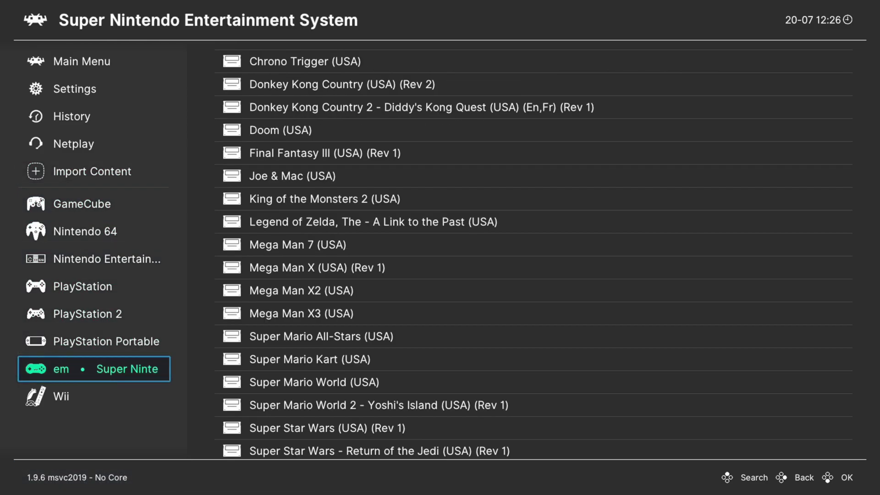
pyautogui.press('Right')
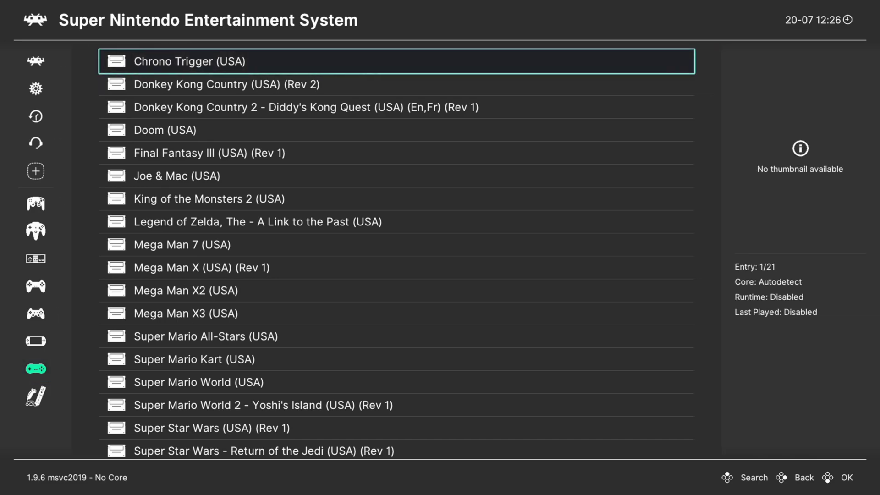
# - Launch Mega Man X (USA) (Rev 1) from the Super Nintendo Entertainment System playlist
pyautogui.press('Down')
pyautogui.press('Down')
pyautogui.press('Down')
pyautogui.press('Down')
pyautogui.press('Down')
pyautogui.press('Down')
pyautogui.press('Down')
pyautogui.press('Down')
pyautogui.press('Down')
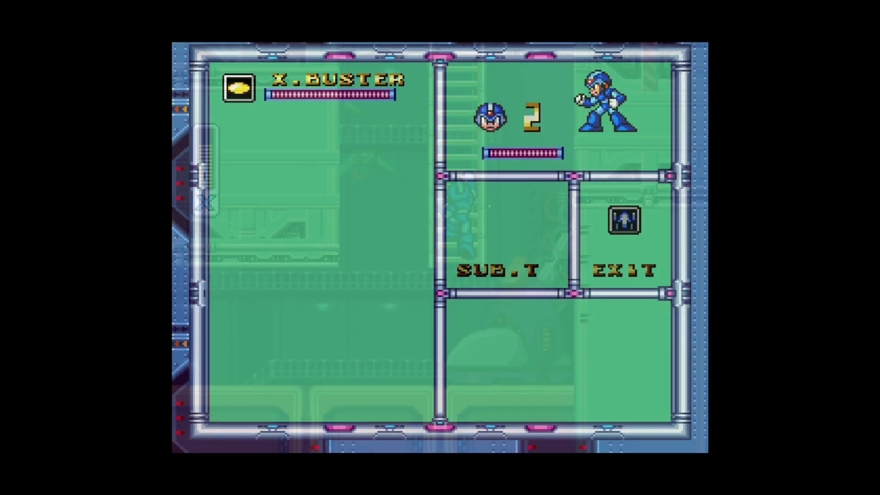
# - Bring up the Quick Menu over the running game and open the bsnes core options
pyautogui.press('F1')
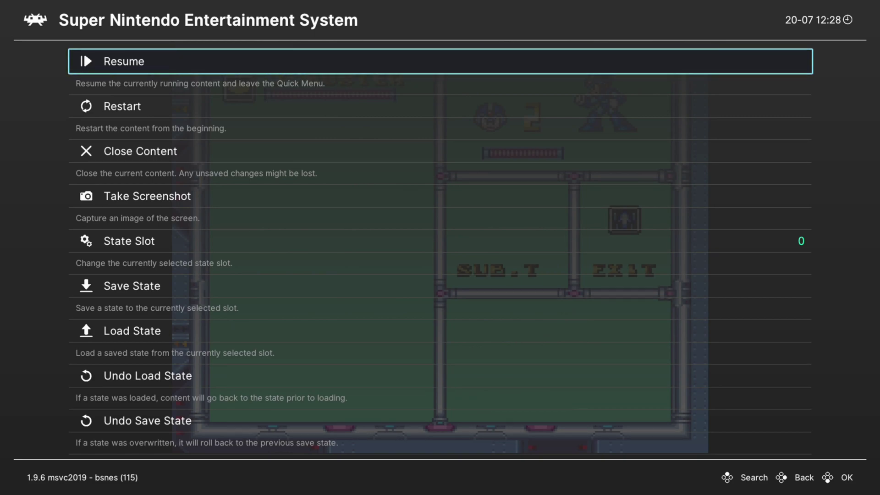
pyautogui.press('Down')
pyautogui.press('Down')
pyautogui.press('Down')
pyautogui.press('Down')
pyautogui.press('Down')
pyautogui.press('Down')
pyautogui.press('Down')
pyautogui.press('Down')
pyautogui.press('Down')
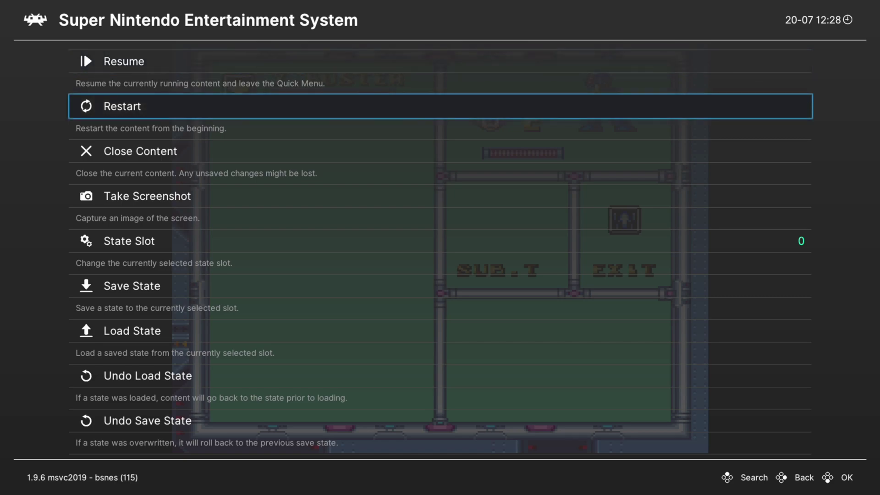
pyautogui.press('Return')
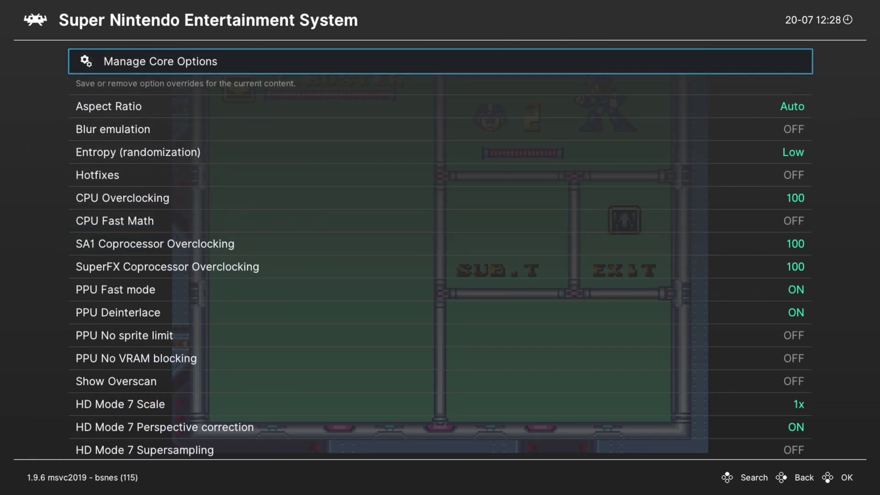
# - Set the bsnes core's Aspect Ratio to 4:3 and turn on Blur emulation
pyautogui.press('Down')
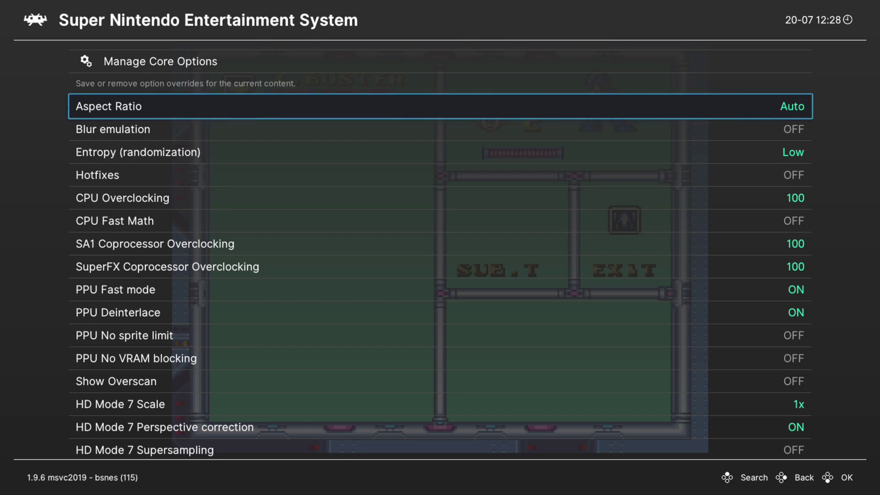
pyautogui.press('Return')
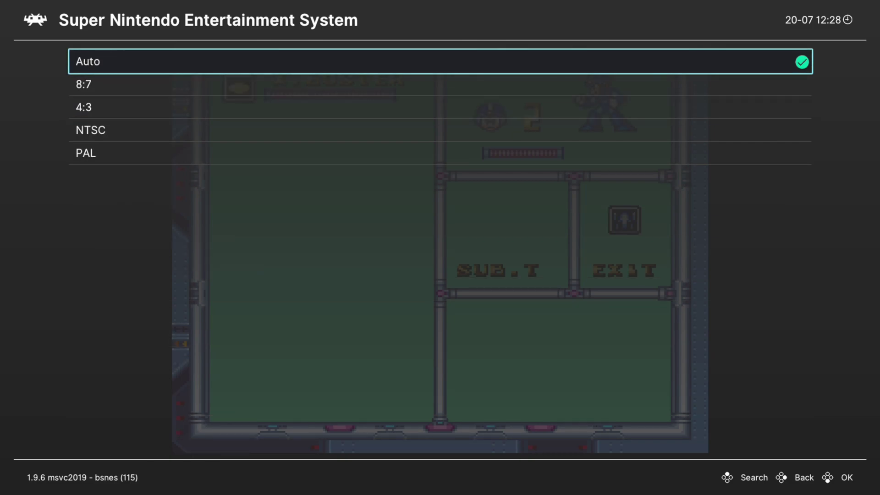
pyautogui.press('Down')
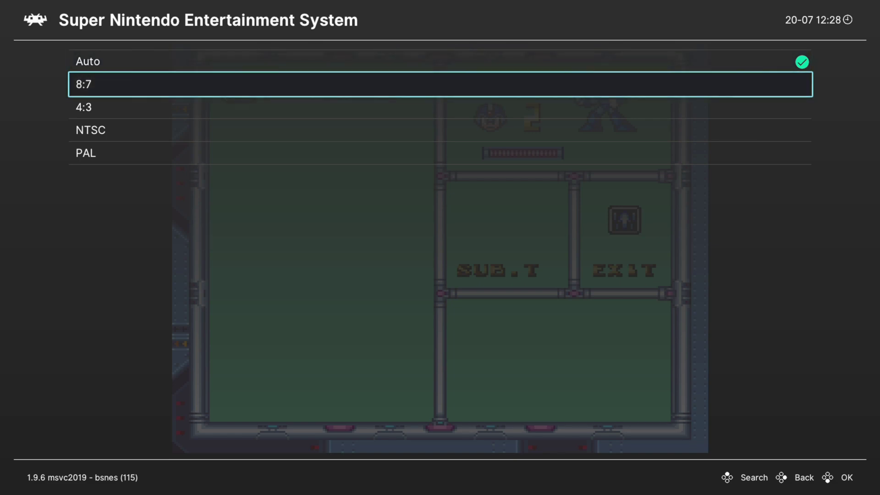
pyautogui.press('Down')
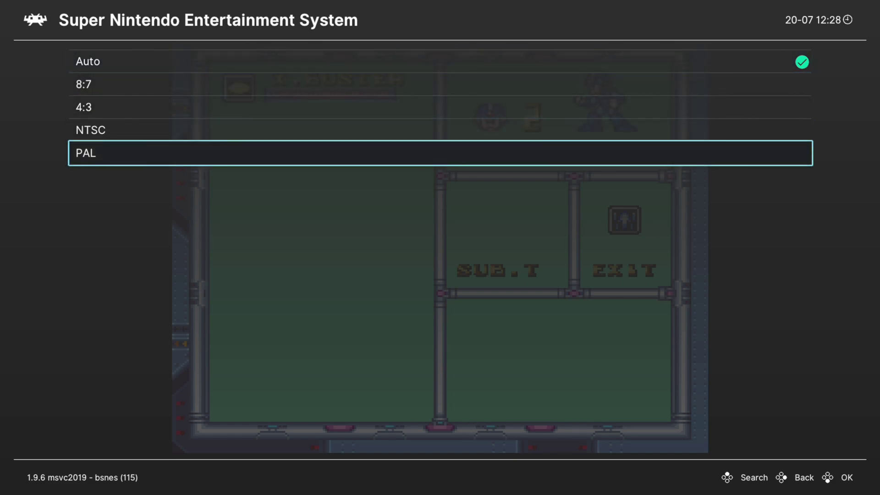
pyautogui.press('Up')
pyautogui.press('Up')
pyautogui.press('Return')
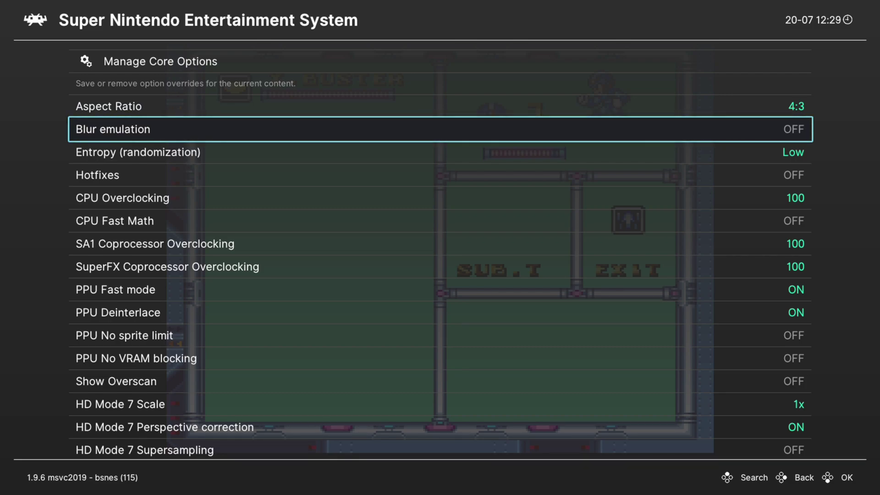
pyautogui.press('Right')
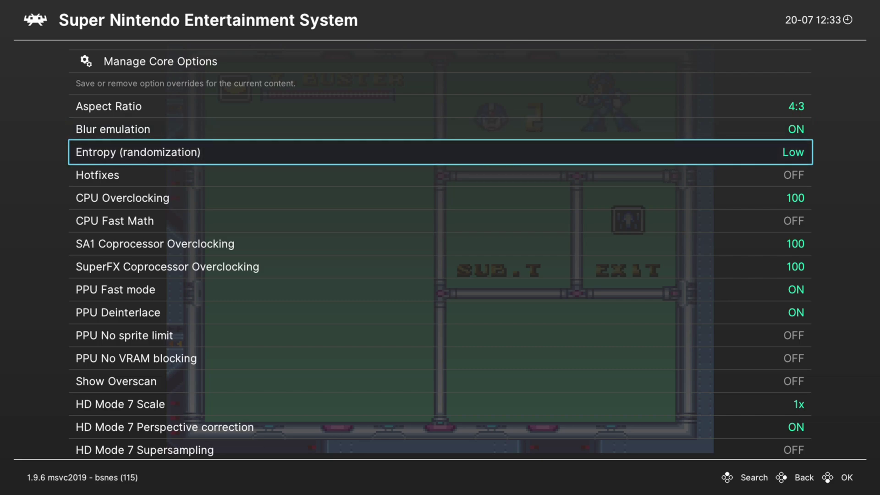
# - Open the CPU Overclocking option, look through its available values and leave without picking one
pyautogui.press('Down')
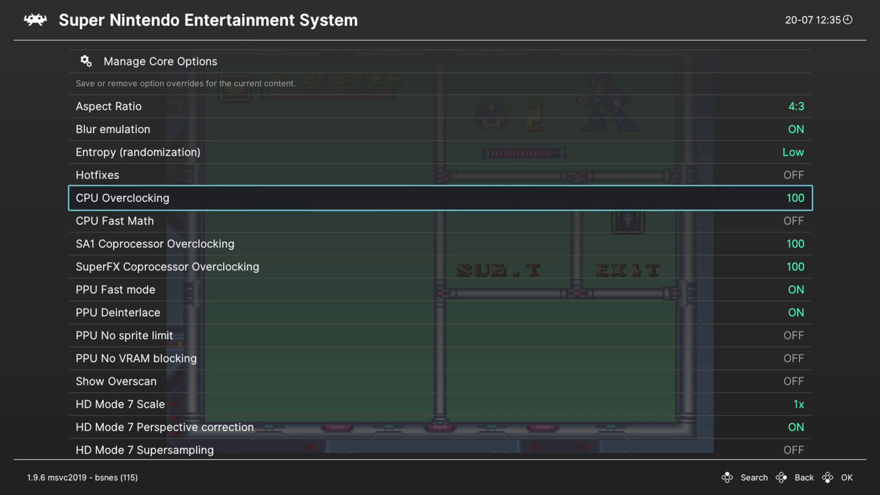
pyautogui.press('Return')
pyautogui.press('Down')
pyautogui.press('Down')
pyautogui.press('Down')
pyautogui.press('Down')
pyautogui.press('Down')
pyautogui.press('Down')
pyautogui.press('Down')
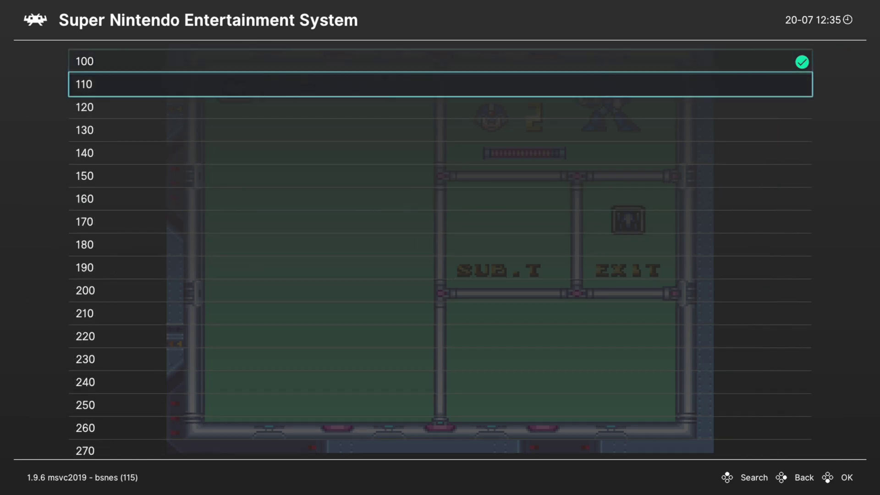
pyautogui.press('Down')
pyautogui.press('Down')
pyautogui.press('Down')
pyautogui.press('Down')
pyautogui.press('Down')
pyautogui.press('Down')
pyautogui.press('Down')
pyautogui.press('Down')
pyautogui.press('Down')
pyautogui.press('Down')
pyautogui.press('Down')
pyautogui.press('Down')
pyautogui.press('Down')
pyautogui.press('Down')
pyautogui.press('Down')
pyautogui.press('Down')
pyautogui.press('Down')
pyautogui.press('Down')
pyautogui.press('Down')
pyautogui.press('Down')
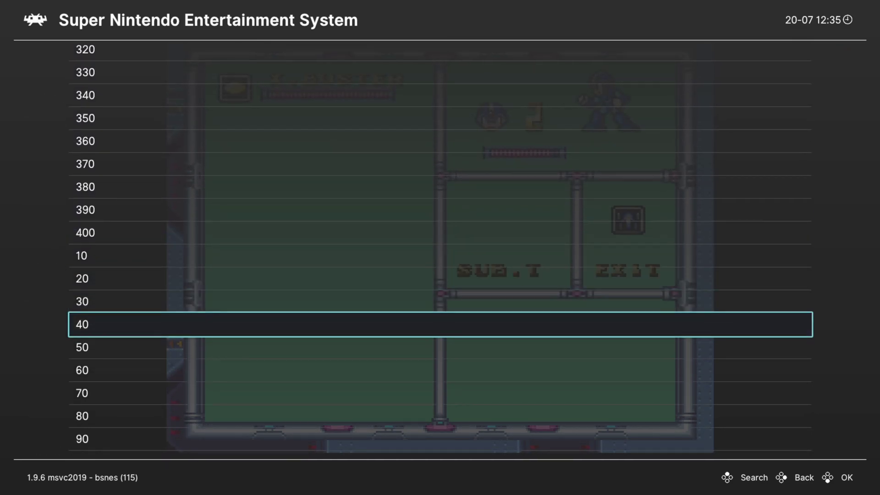
pyautogui.press('Down')
pyautogui.press('Down')
pyautogui.press('Down')
pyautogui.press('Down')
pyautogui.press('Down')
pyautogui.press('Down')
pyautogui.press('Up')
pyautogui.press('Up')
pyautogui.press('Up')
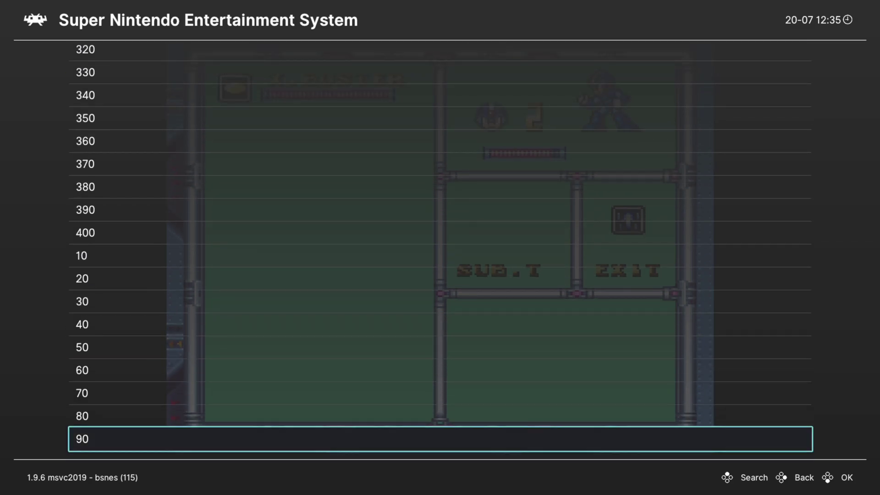
pyautogui.press('Up')
pyautogui.press('Up')
pyautogui.press('Up')
pyautogui.press('Up')
pyautogui.press('Up')
pyautogui.press('Up')
pyautogui.press('Up')
pyautogui.press('Up')
pyautogui.press('Up')
pyautogui.press('Up')
pyautogui.press('Up')
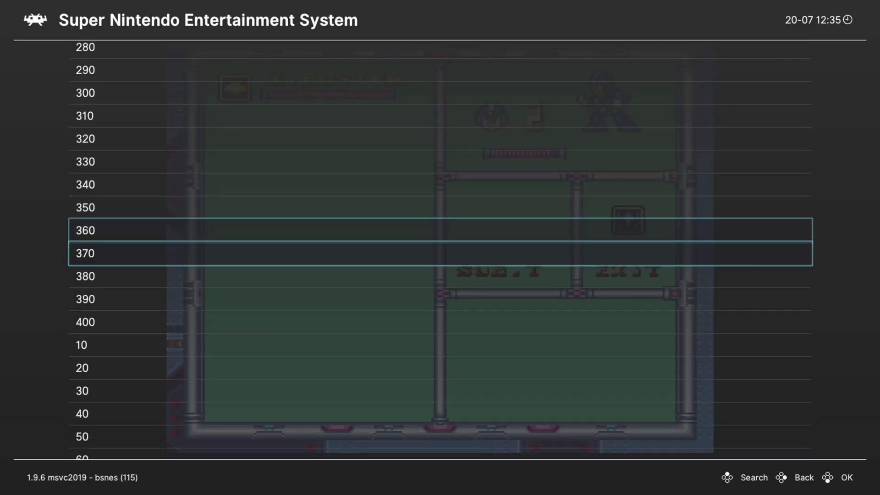
pyautogui.press('BackSpace')
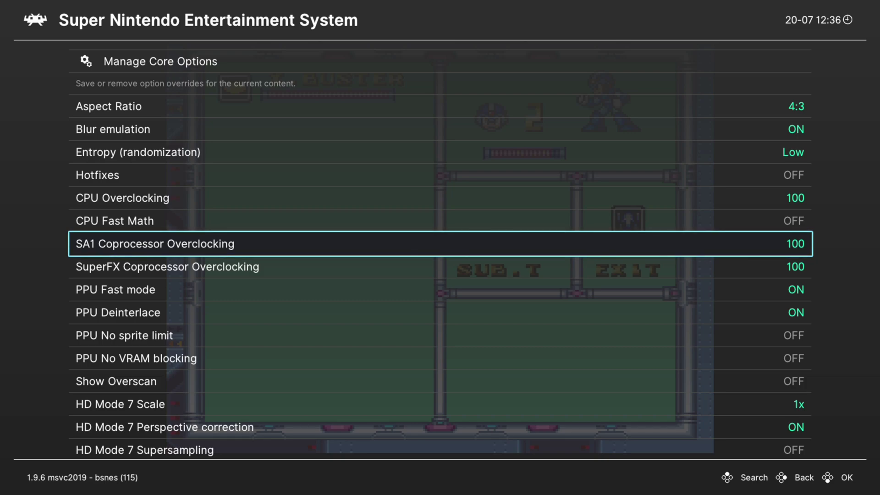
# - Check the values offered for SA1 Coprocessor Overclocking and go back without picking one
pyautogui.press('Return')
pyautogui.press('Down')
pyautogui.press('Down')
pyautogui.press('Down')
pyautogui.press('Down')
pyautogui.press('Down')
pyautogui.press('Down')
pyautogui.press('Down')
pyautogui.press('Down')
pyautogui.press('BackSpace')
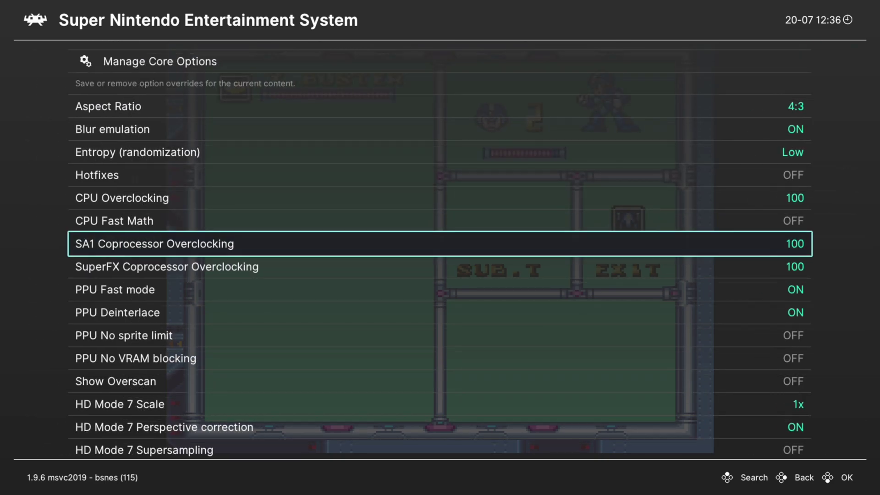
# - Go through the SuperFX Coprocessor Overclocking and PPU options down to PPU No VRAM blocking
pyautogui.press('Down')
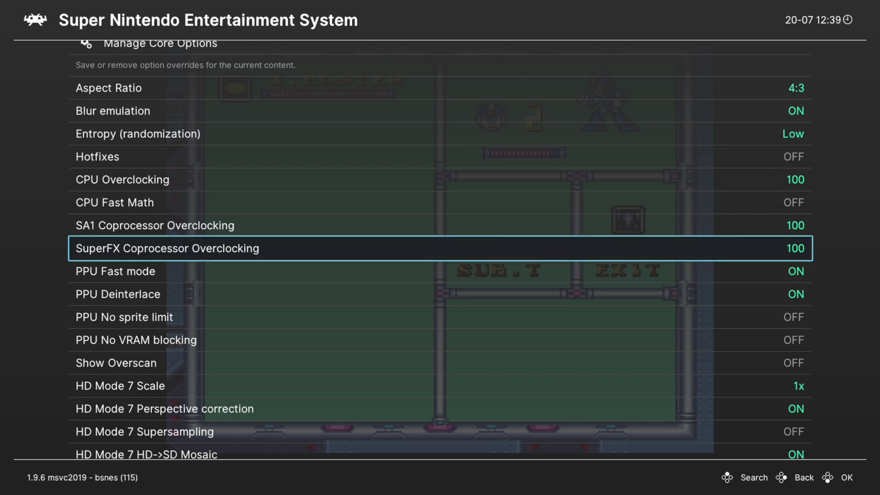
pyautogui.press('Down')
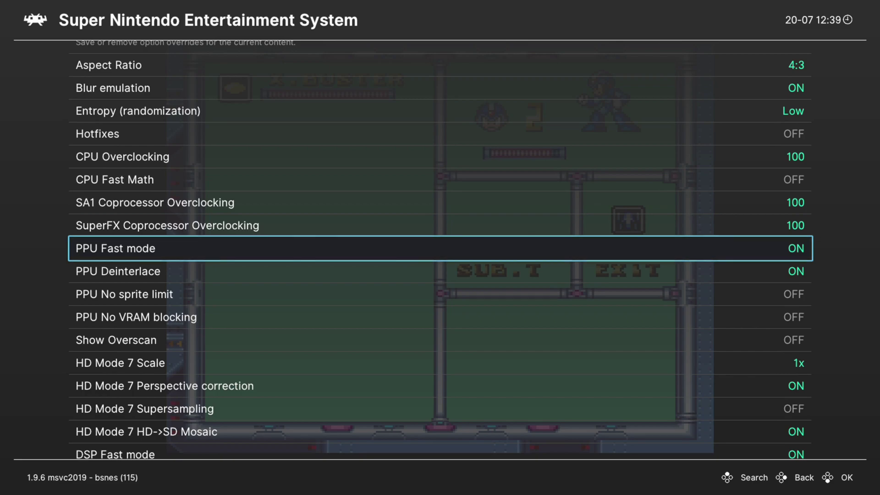
pyautogui.press('Down')
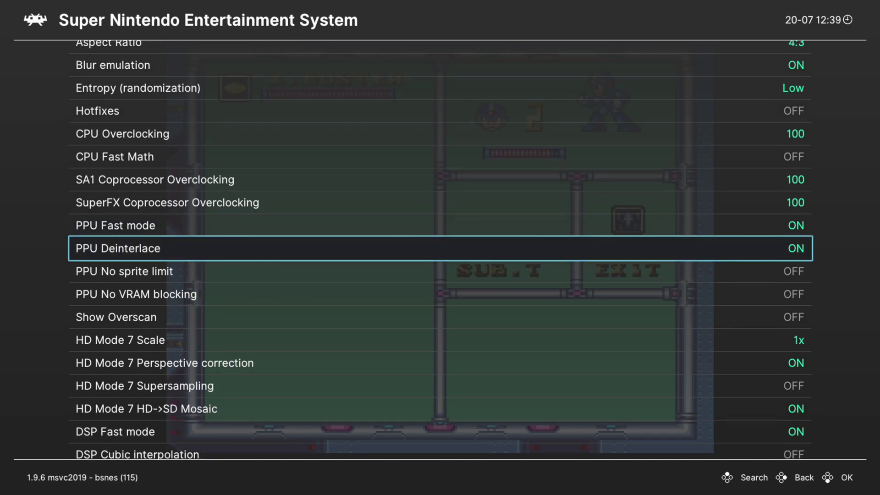
pyautogui.press('Down')
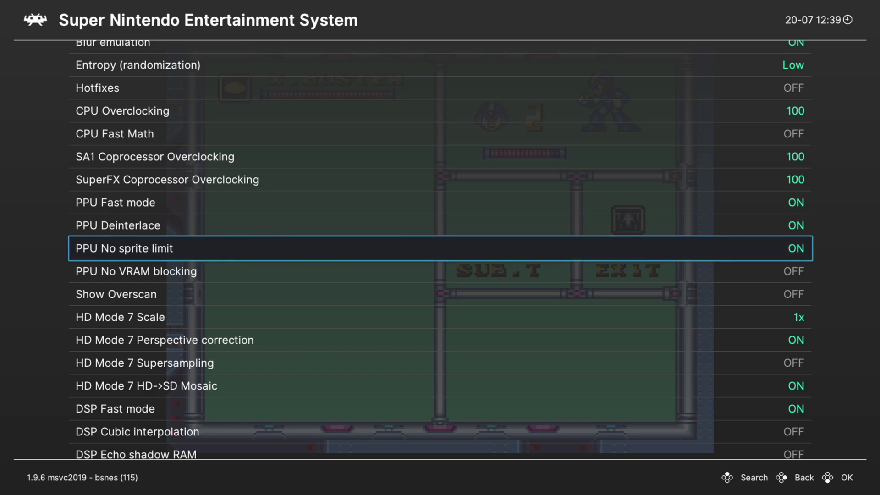
pyautogui.press('Down')
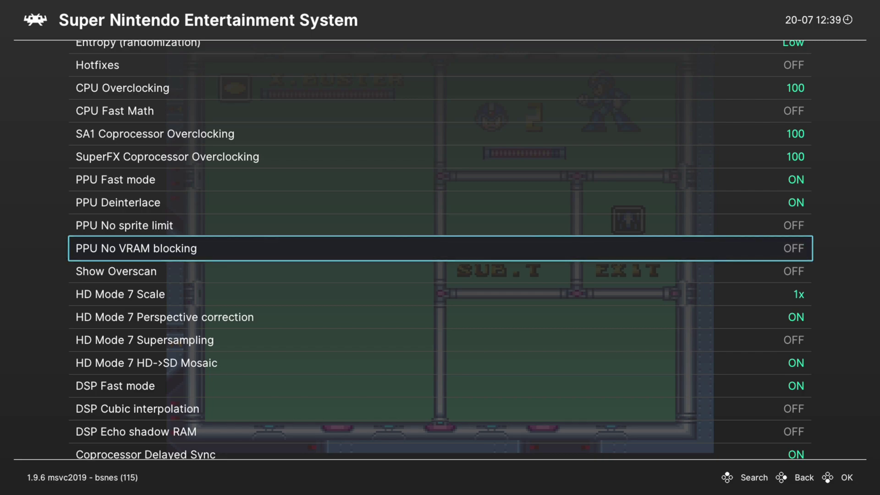
# - Toggle Show Overscan on and off repeatedly to compare the picture, ending with it off
pyautogui.press('Down')
pyautogui.press('Right')
pyautogui.press('Right')
pyautogui.press('Right')
pyautogui.press('Right')
pyautogui.press('Right')
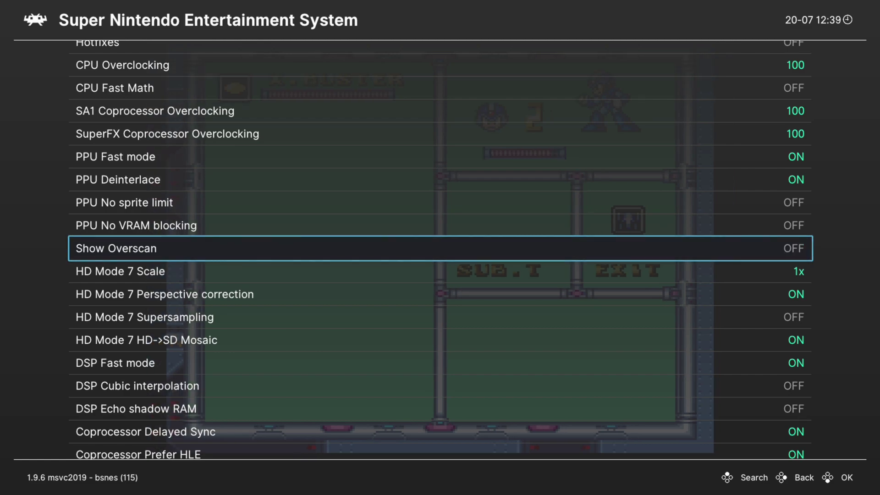
pyautogui.press('Right')
pyautogui.press('Right')
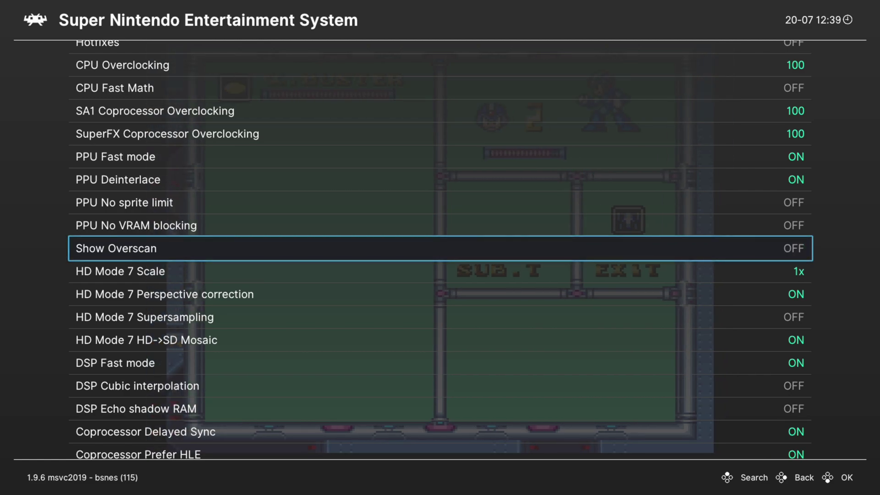
pyautogui.press('Right')
pyautogui.press('Right')
pyautogui.press('Right')
pyautogui.press('Right')
pyautogui.press('Right')
pyautogui.press('Right')
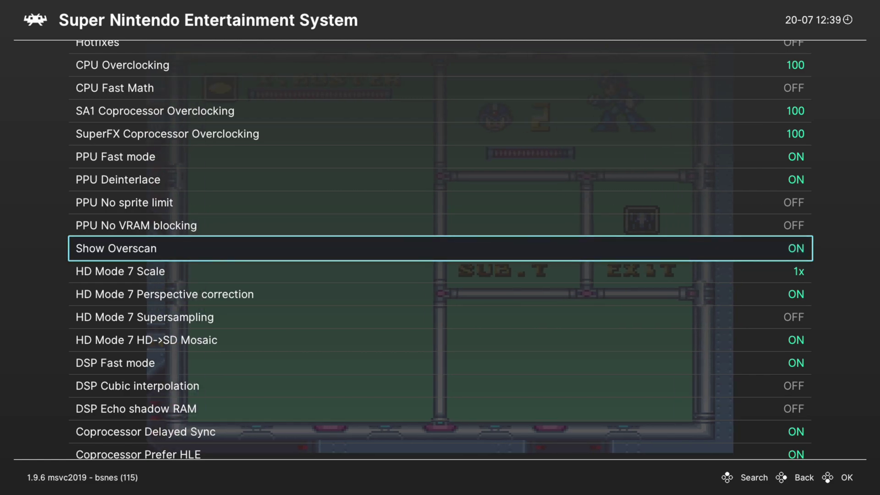
pyautogui.press('Right')
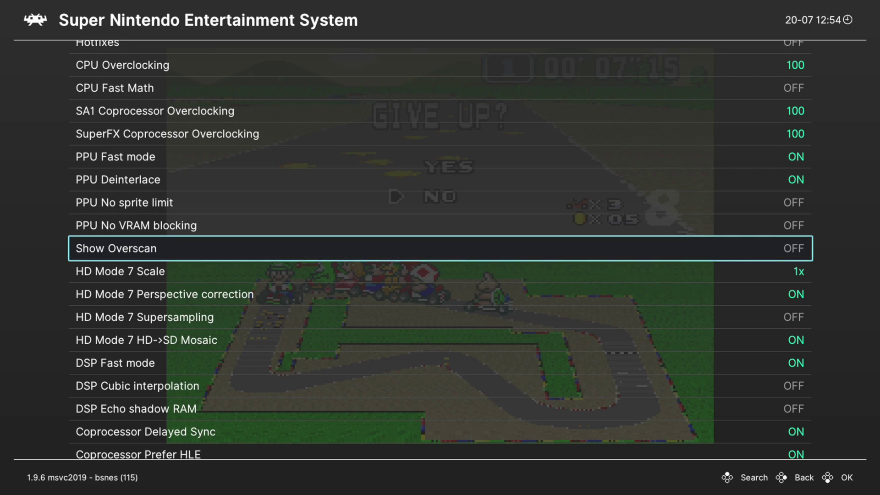
# - Set HD Mode 7 Scale to 8x and return to the running game
pyautogui.press('Down')
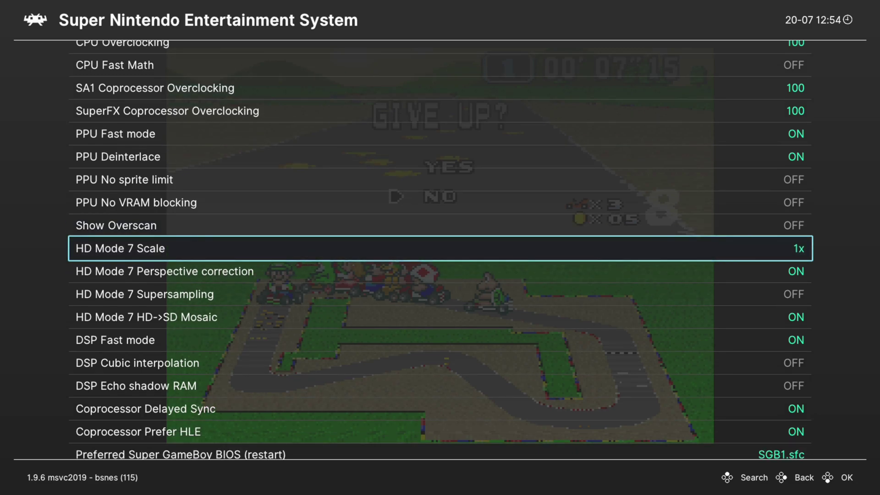
pyautogui.press('Return')
pyautogui.press('Down')
pyautogui.press('Up')
pyautogui.press('Up')
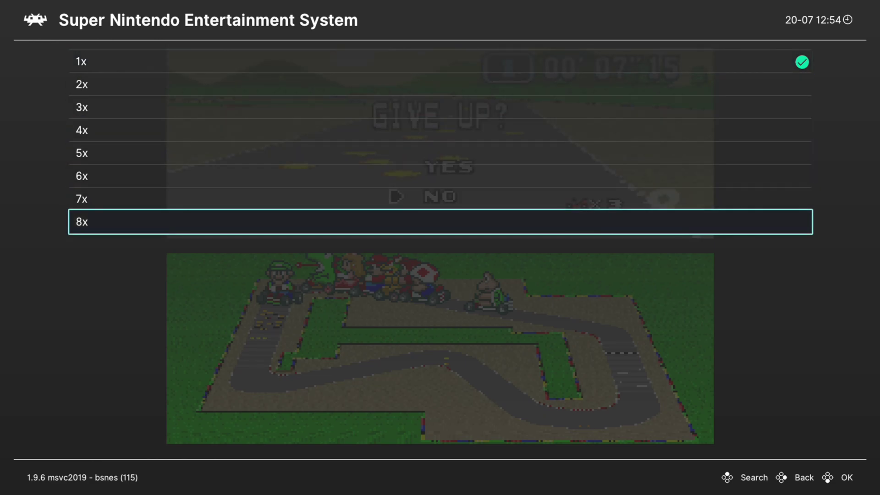
pyautogui.press('Return')
pyautogui.press('F1')
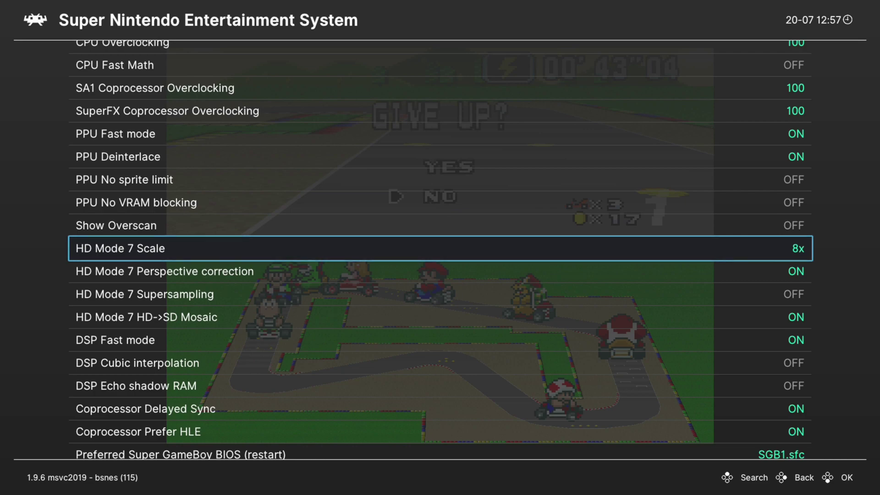
# - Set HD Mode 7 Scale back to 1x to compare the track rendering
pyautogui.press('Down')
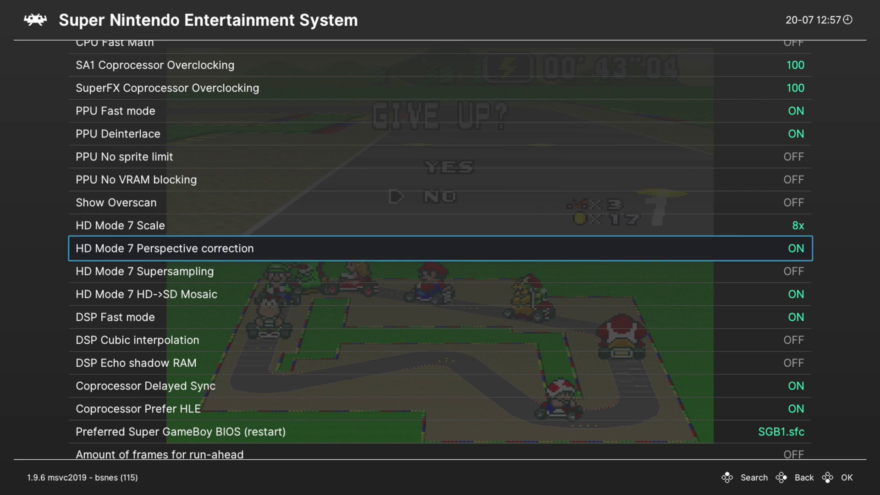
pyautogui.press('Down')
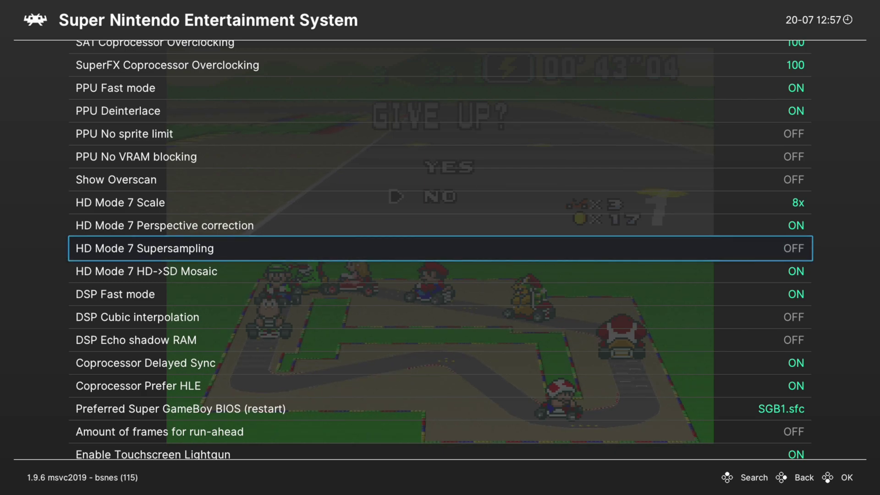
pyautogui.press('Up')
pyautogui.press('Up')
pyautogui.press('Return')
pyautogui.press('Up')
pyautogui.press('Up')
pyautogui.press('Up')
pyautogui.press('Up')
pyautogui.press('Up')
pyautogui.press('Up')
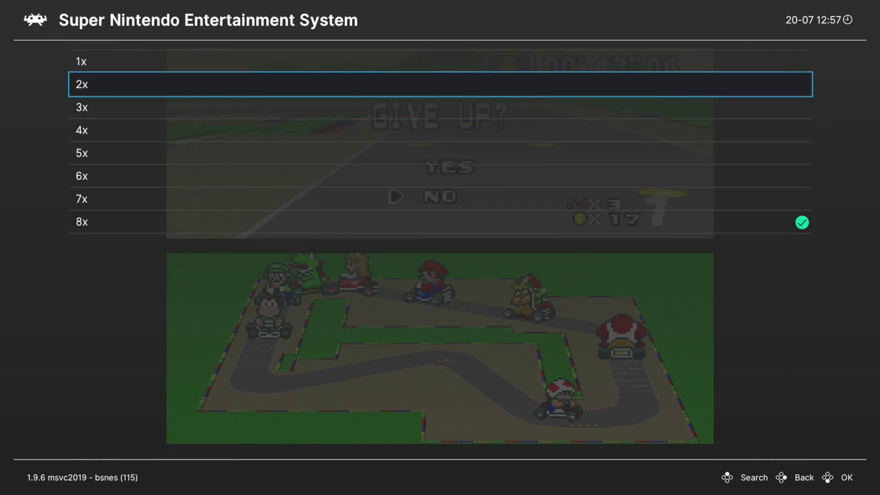
pyautogui.press('Up')
pyautogui.press('Return')
# - Reopen the HD Mode 7 Scale values and set the scale to 8x
pyautogui.press('Down')
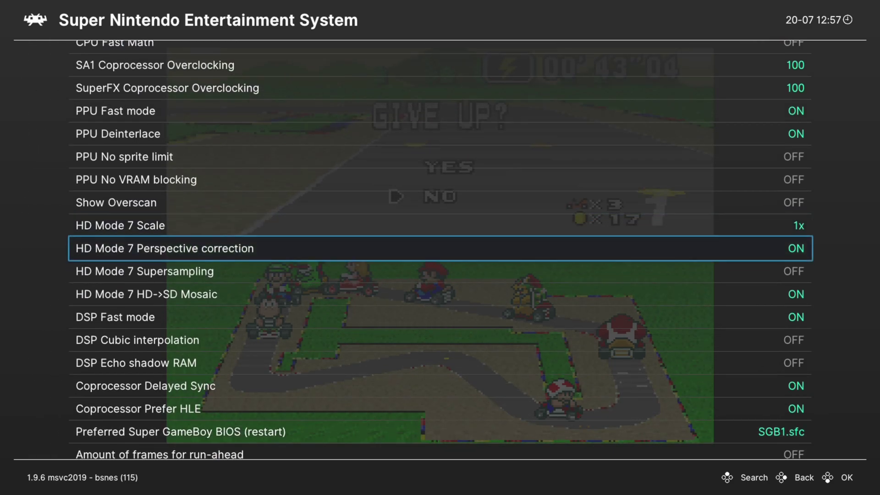
pyautogui.press('Down')
pyautogui.press('Return')
pyautogui.press('Up')
pyautogui.press('Up')
pyautogui.press('Return')
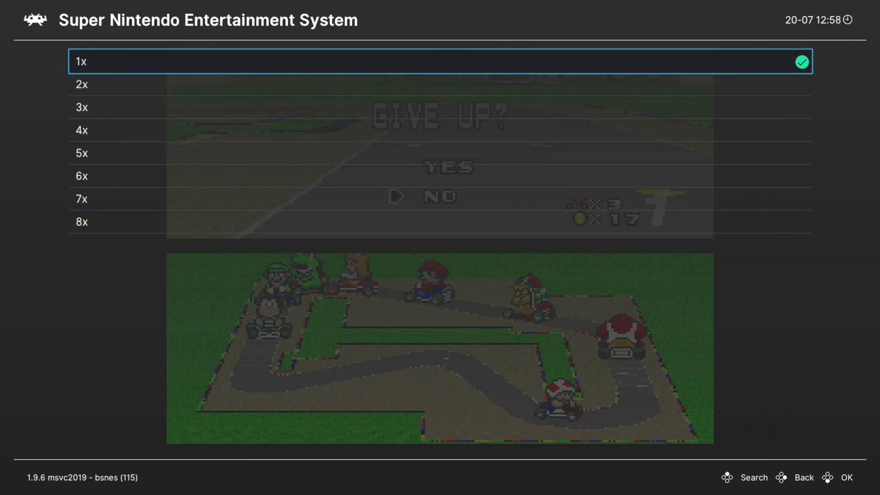
pyautogui.press('Down')
pyautogui.press('Down')
pyautogui.press('Down')
pyautogui.press('Down')
pyautogui.press('Down')
pyautogui.press('Down')
pyautogui.press('Down')
pyautogui.press('Return')
# - Go through the options from HD Mode 7 Perspective correction down to Preferred Super GameBoy BIOS
pyautogui.press('Down')
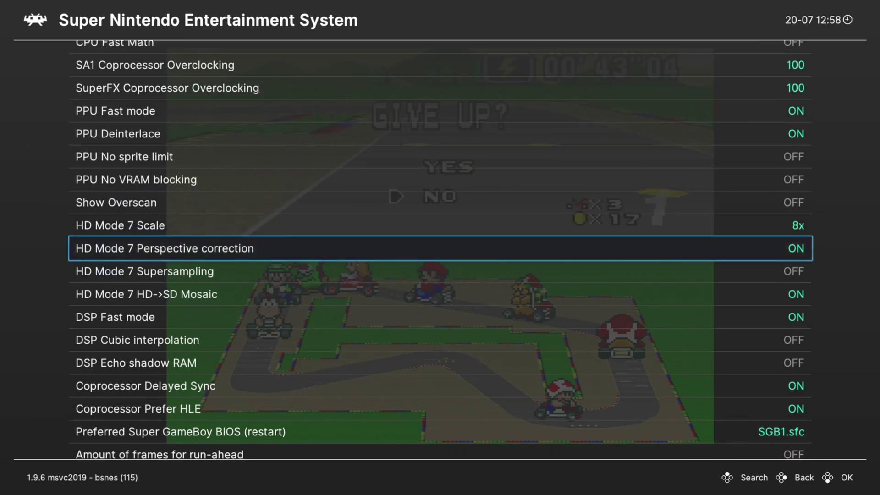
pyautogui.press('Down')
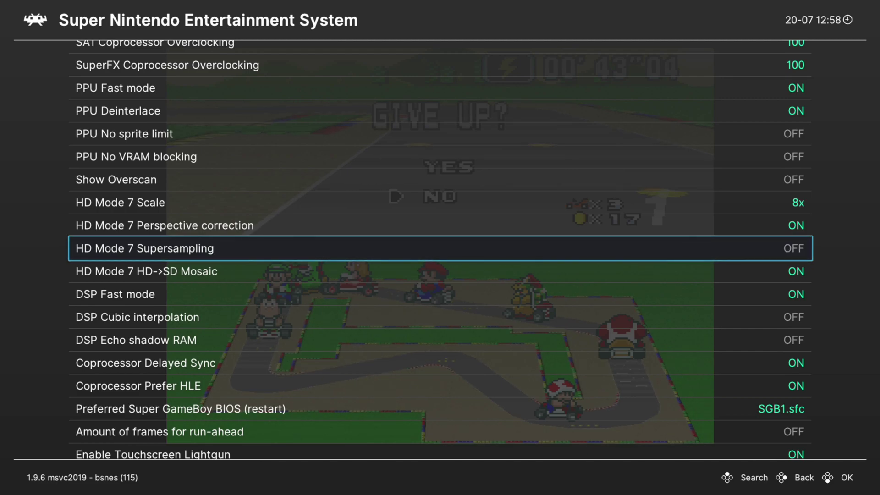
pyautogui.press('Down')
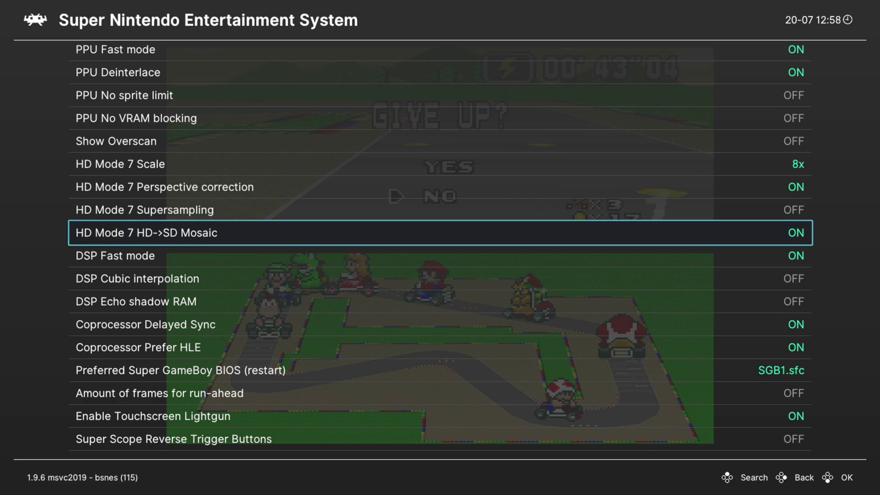
pyautogui.press('Down')
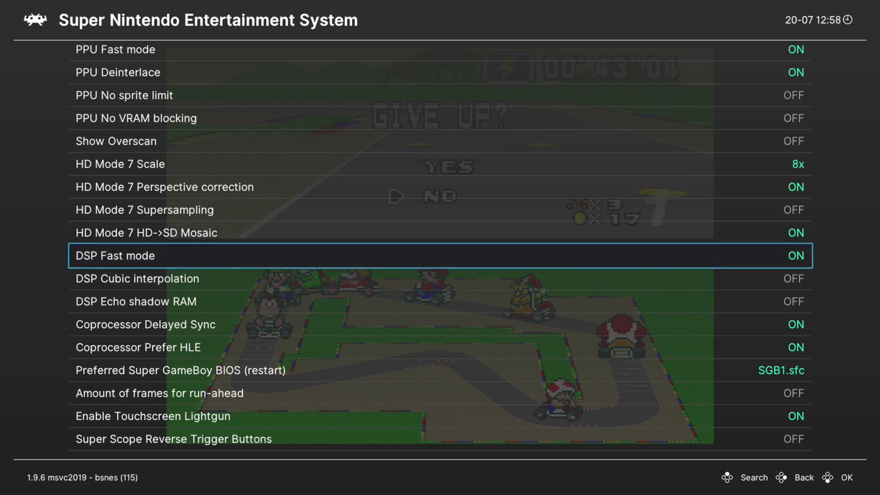
pyautogui.press('Down')
pyautogui.press('Right')
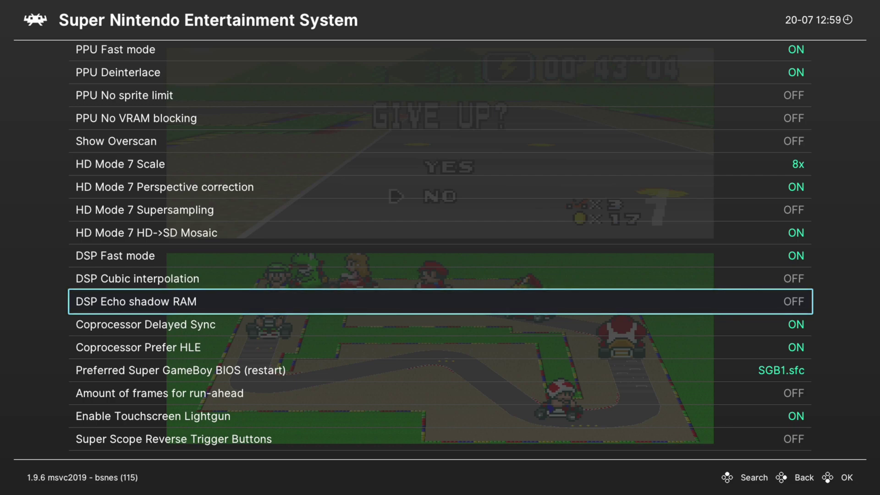
pyautogui.press('Down')
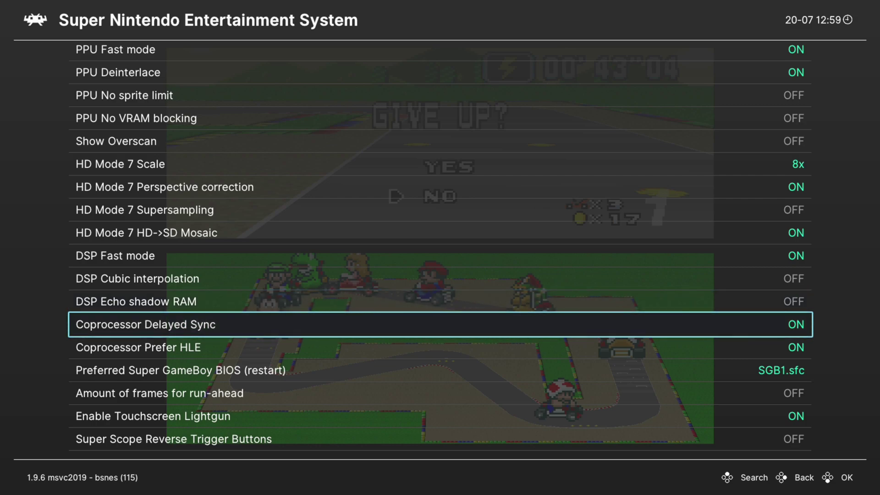
pyautogui.press('Down')
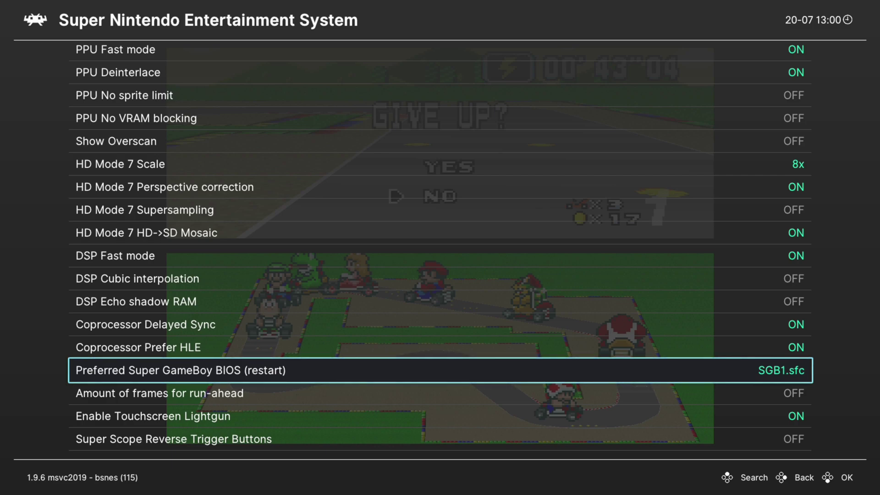
# - Set the Amount of frames for run-ahead to 1 and go back to the Quick Menu
pyautogui.press('Down')
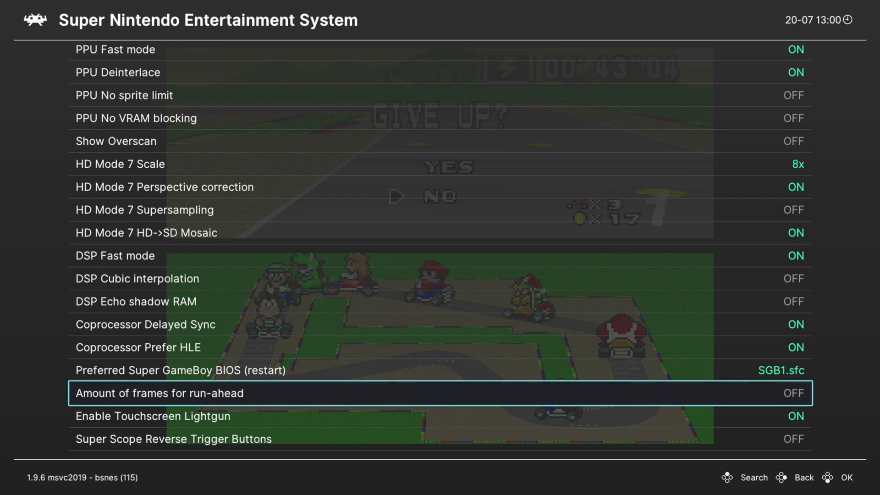
pyautogui.press('Return')
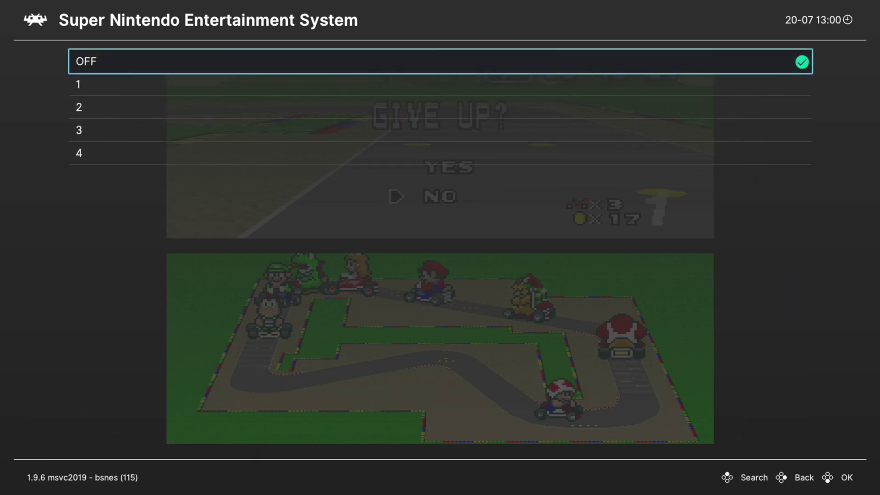
pyautogui.press('Down')
pyautogui.press('Down')
pyautogui.press('Down')
pyautogui.press('Down')
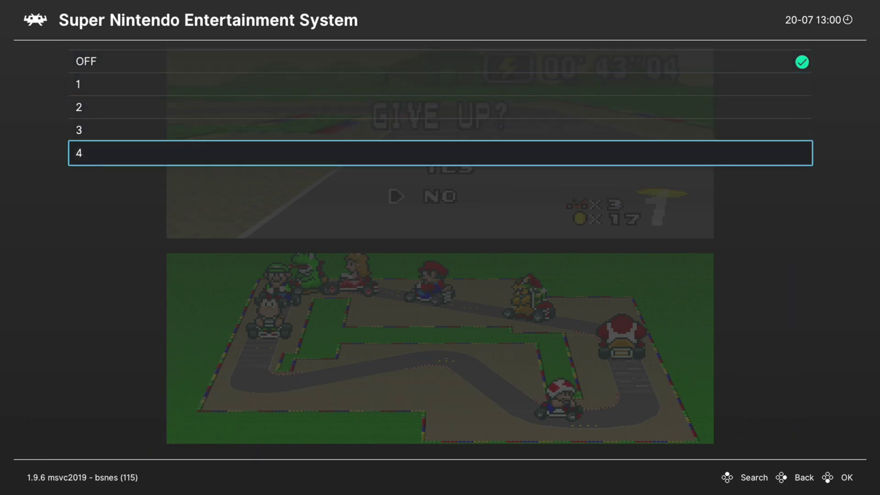
pyautogui.press('Up')
pyautogui.press('Up')
pyautogui.press('Up')
pyautogui.press('Return')
pyautogui.press('BackSpace')
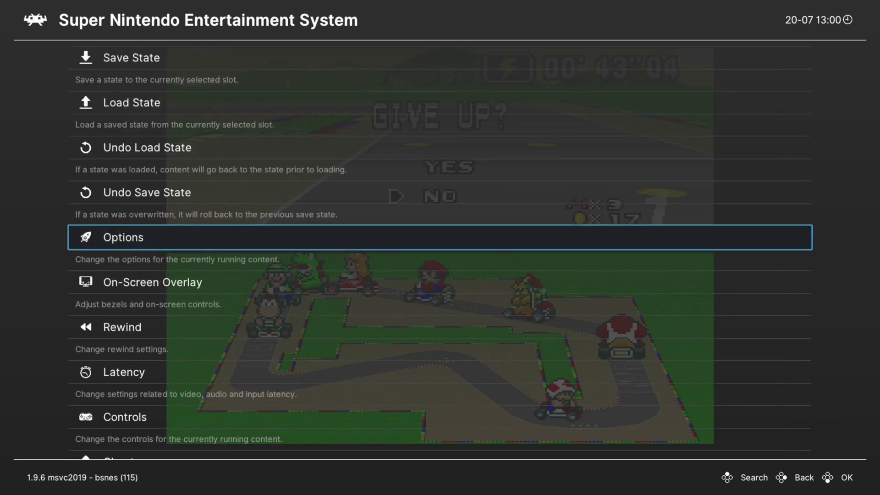
# - Return to the running game, decline giving up and drive on along the track to test the run-ahead setting
pyautogui.press('BackSpace')
pyautogui.press('F1')
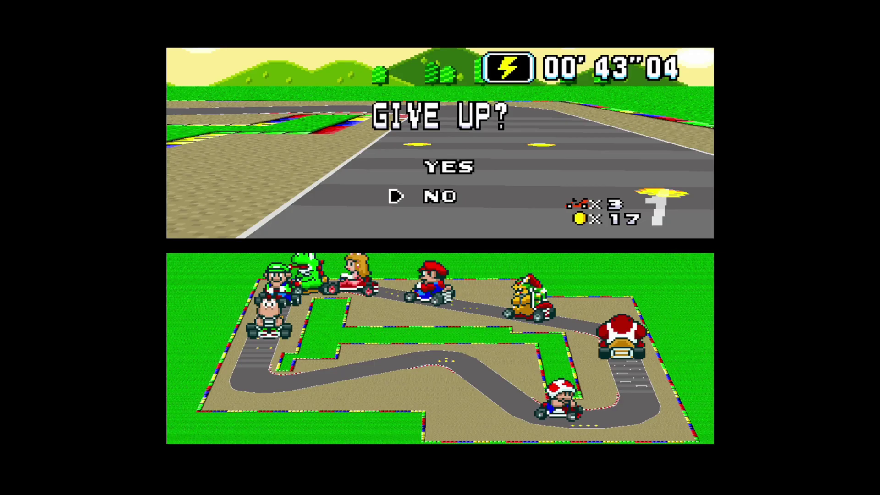
pyautogui.press('Return')
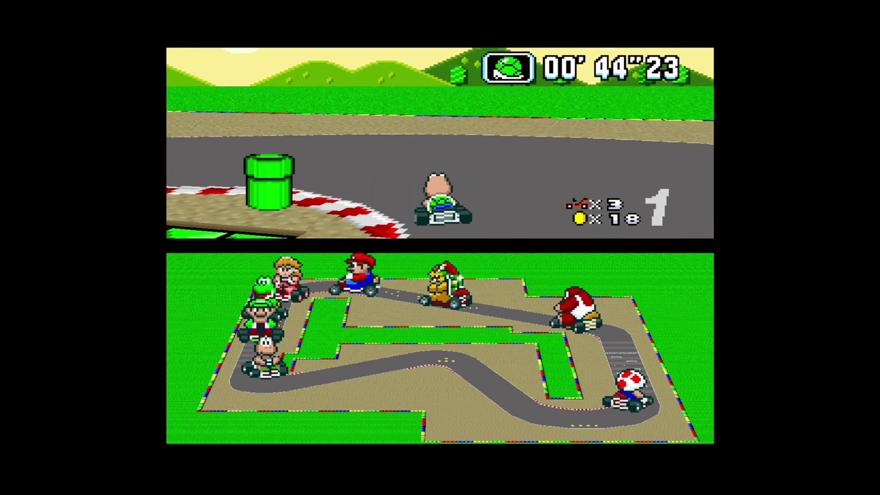
pyautogui.press('Left')
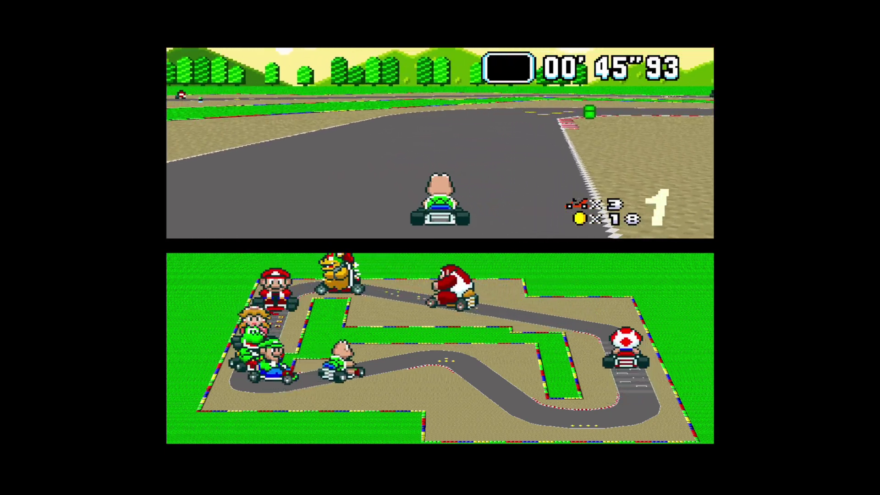
pyautogui.press('Right')
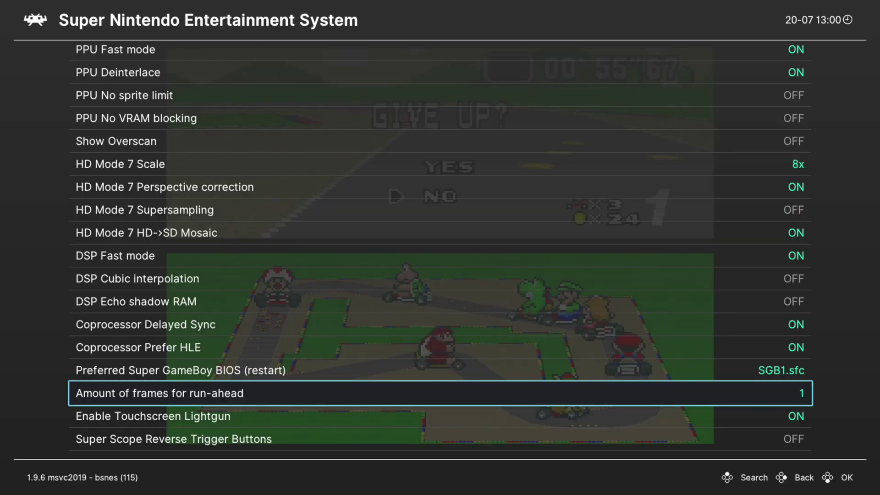
# - Look at the Enable Touchscreen Lightgun and Super Scope Reverse Trigger Buttons options below the run-ahead setting
pyautogui.press('Down')
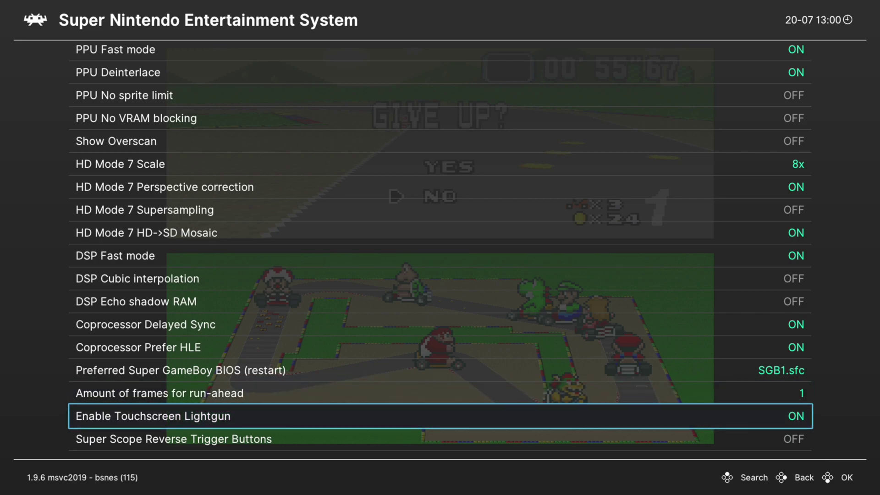
pyautogui.press('Down')
pyautogui.press('Up')
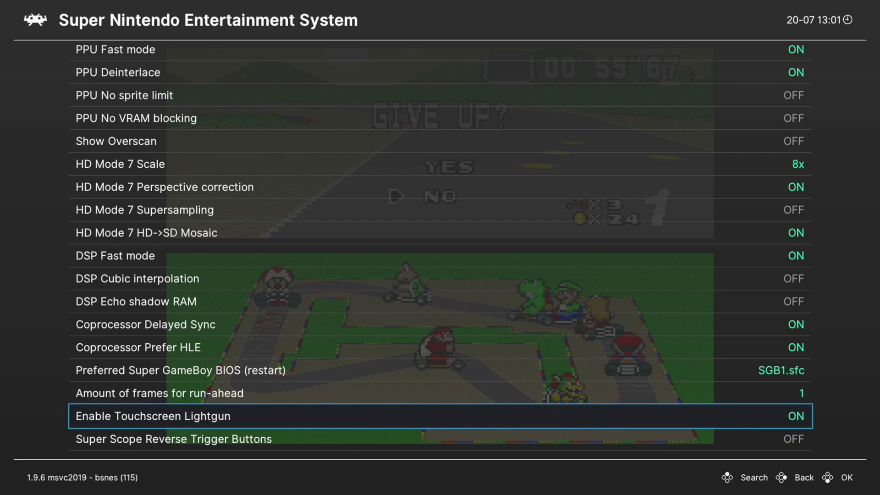
# - Open Manage Core Options for the current content and highlight Save Game Options
pyautogui.press('Down')
pyautogui.press('Down')
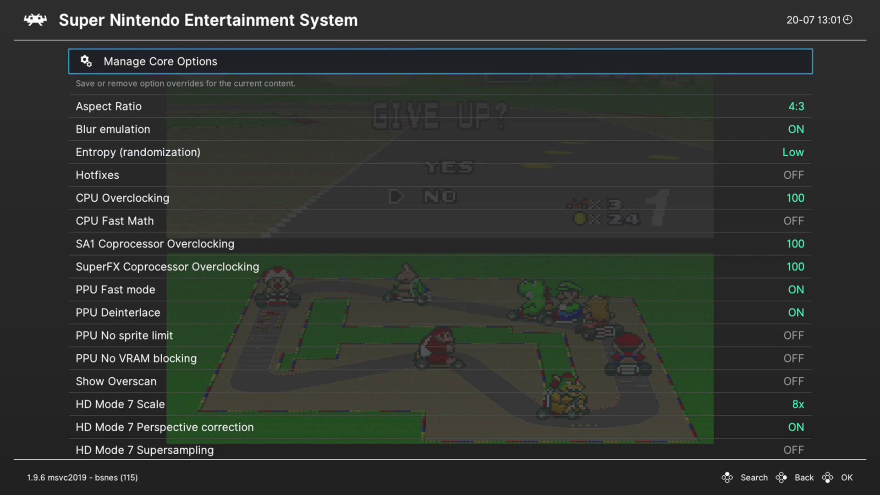
pyautogui.press('Return')
pyautogui.press('Down')
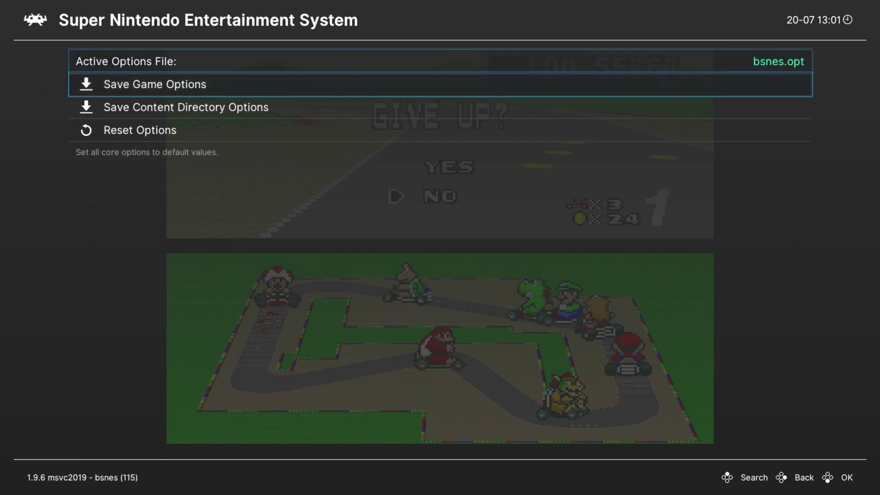